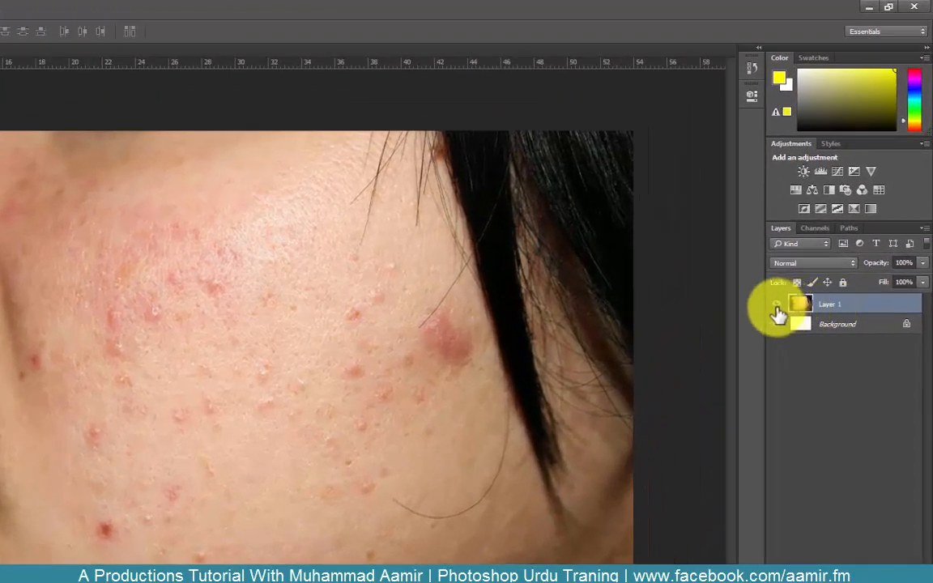
Check the photo layer by toggling its visibility, and duplicate Layer 1.
{"action": "left_click", "coordinate": [778, 310]}
{"action": "left_click", "coordinate": [777, 310]}
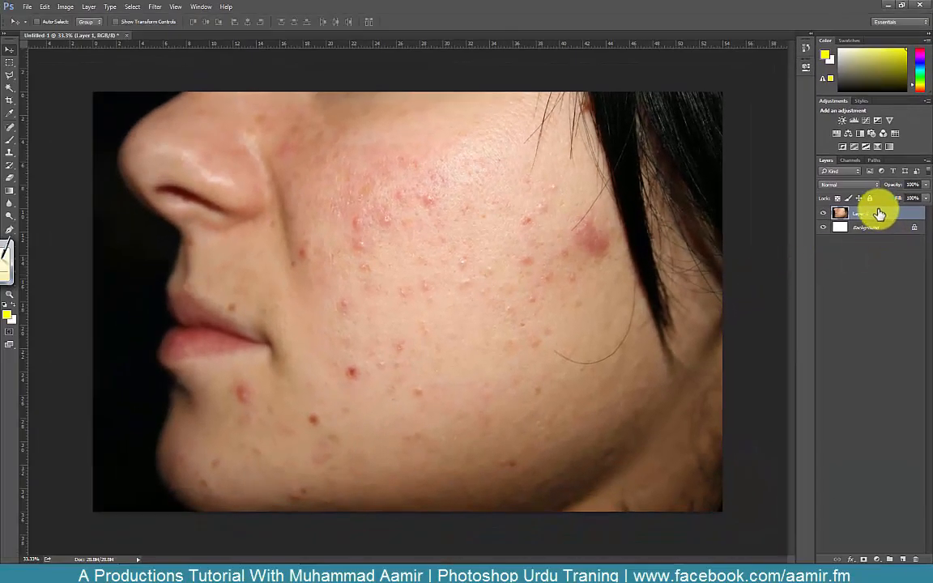
{"action": "left_click_drag", "start_coordinate": [880, 220], "coordinate": [905, 241]}
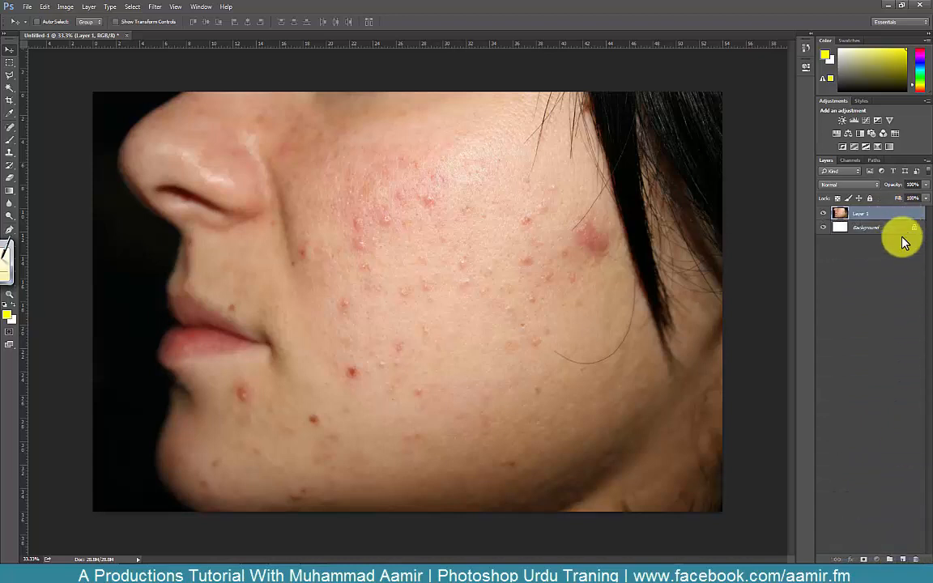
{"action": "key", "text": "ctrl+j"}
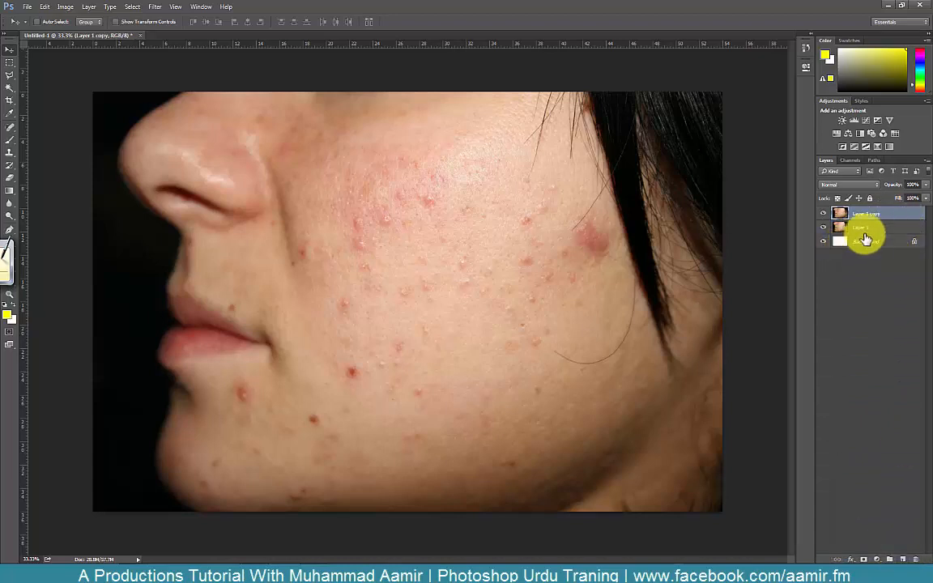
Rename the original photo layer Backup, hide it, and make Layer 1 copy the active layer.
{"action": "double_click", "coordinate": [857, 229]}
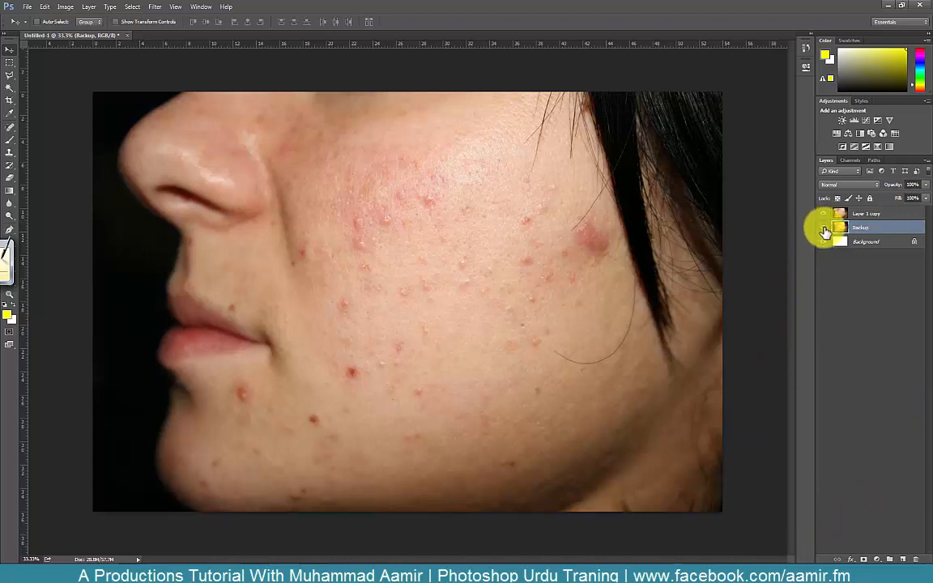
{"action": "left_click", "coordinate": [824, 230]}
{"action": "left_click", "coordinate": [871, 214]}
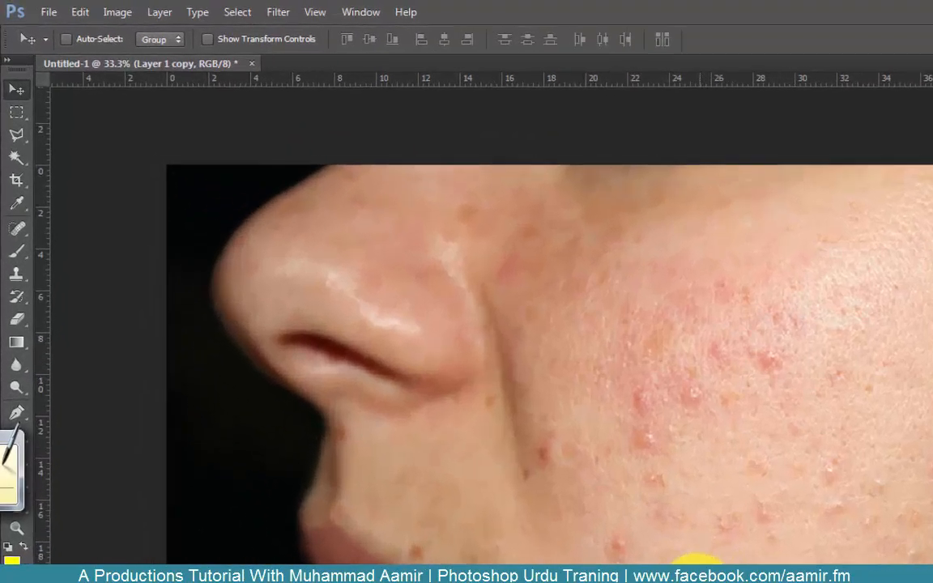
Choose the Spot Healing Brush Tool and set its brush diameter to 43 px for retouching the cheek.
{"action": "key", "text": "j"}
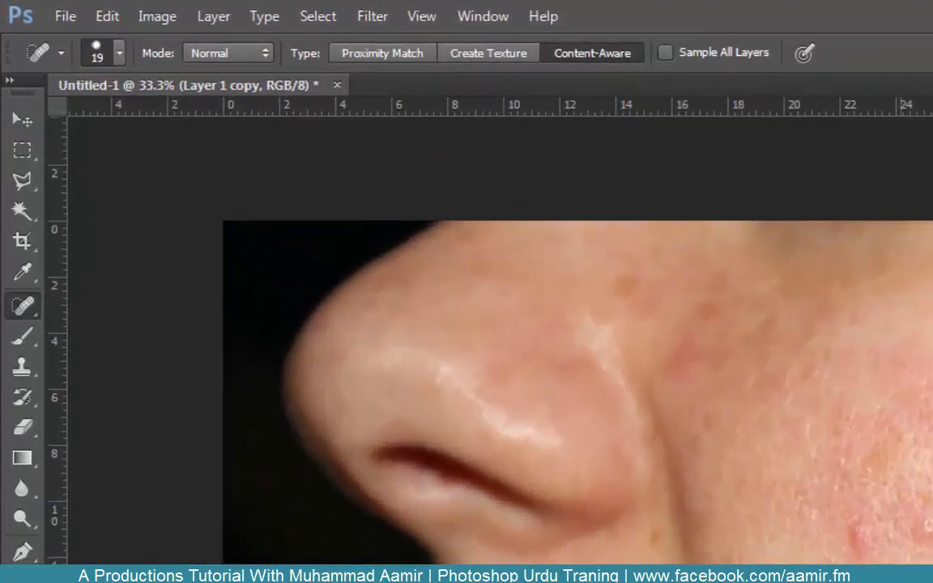
{"action": "right_click", "coordinate": [30, 308]}
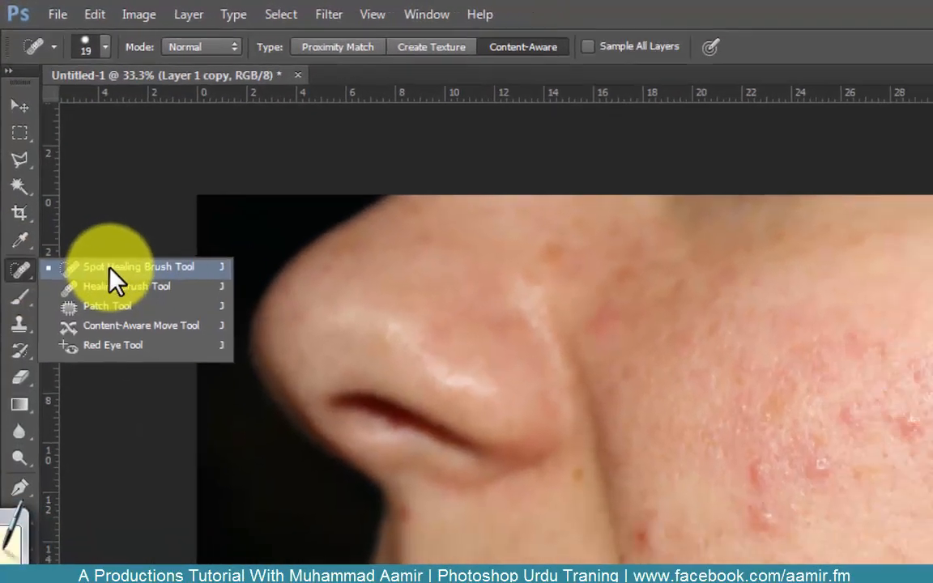
{"action": "left_click", "coordinate": [111, 270]}
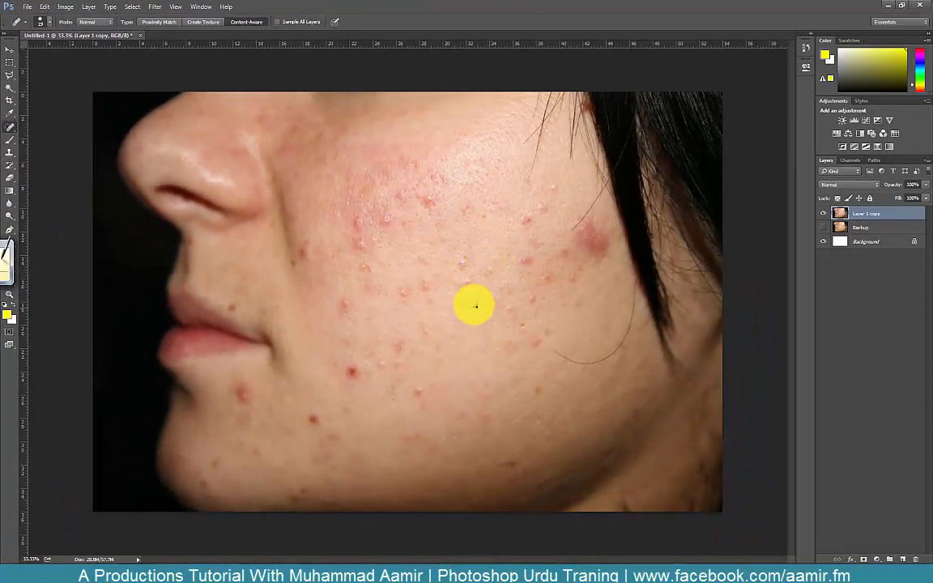
{"action": "left_click", "coordinate": [478, 267], "text": "ctrl"}
{"action": "left_click", "coordinate": [467, 268], "text": "ctrl"}
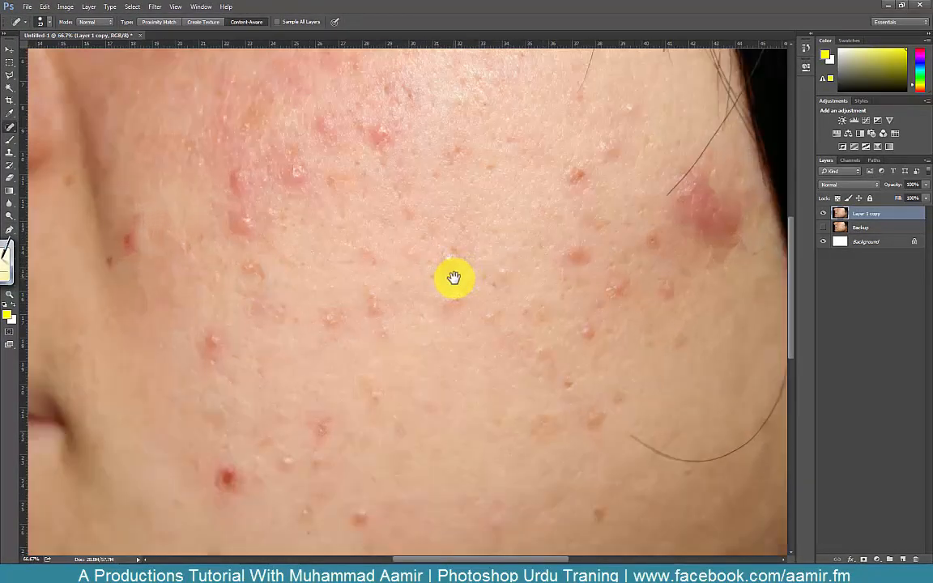
{"action": "left_click_drag", "start_coordinate": [454, 278], "coordinate": [459, 283]}
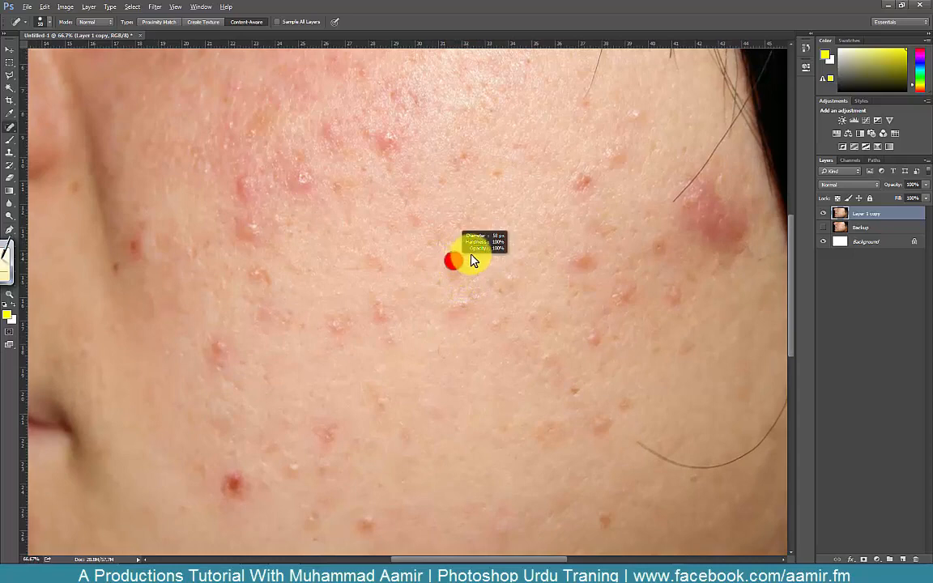
{"action": "mouse_move", "coordinate": [465, 165]}
{"action": "left_mouse_down"}
{"action": "mouse_move", "coordinate": [471, 103]}
{"action": "mouse_move", "coordinate": [484, 112]}
{"action": "left_mouse_up"}
{"action": "left_click_drag", "start_coordinate": [458, 266], "coordinate": [469, 246]}
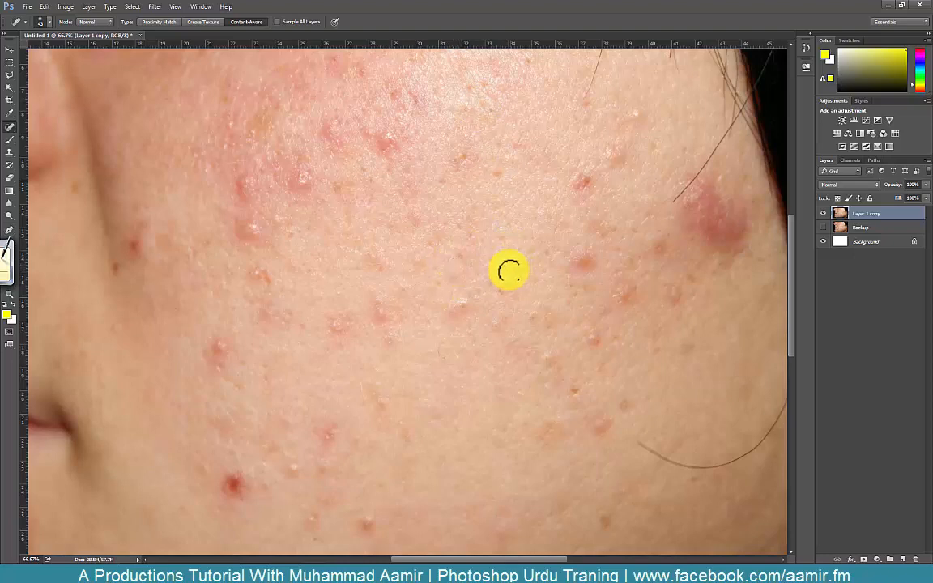
Heal the pimples and small spots across the middle of the cheek with the Spot Healing Brush.
{"action": "left_click", "coordinate": [462, 308]}
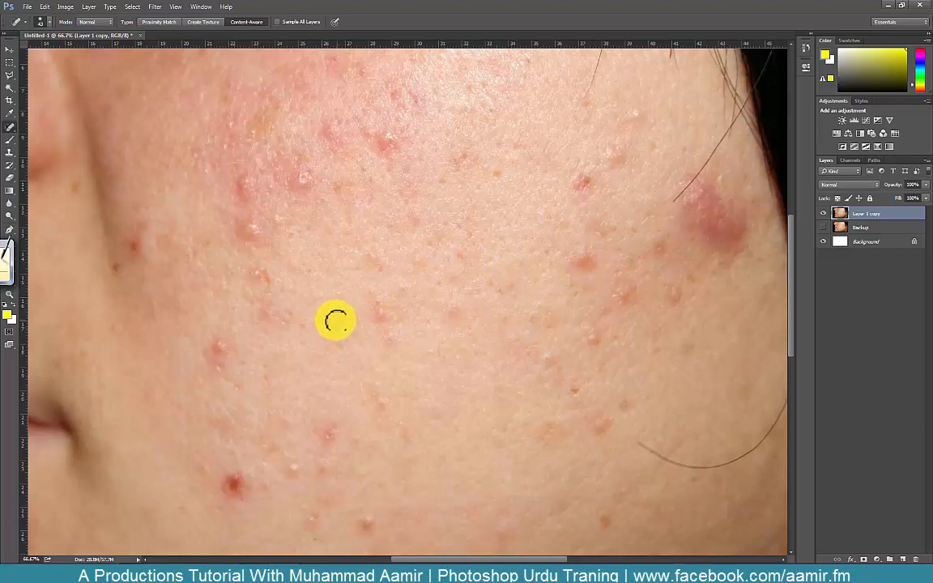
{"action": "left_click_drag", "start_coordinate": [335, 321], "coordinate": [356, 335]}
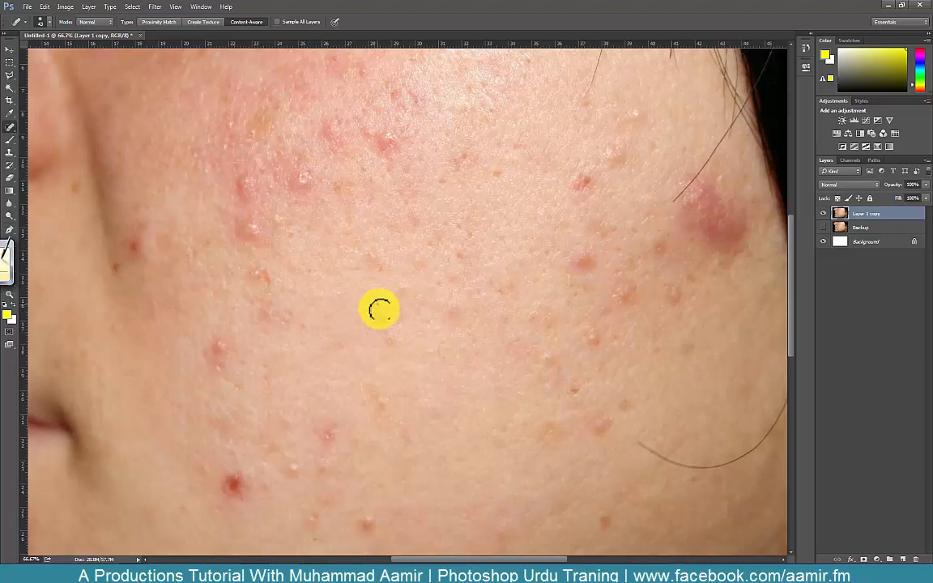
{"action": "left_click", "coordinate": [381, 311]}
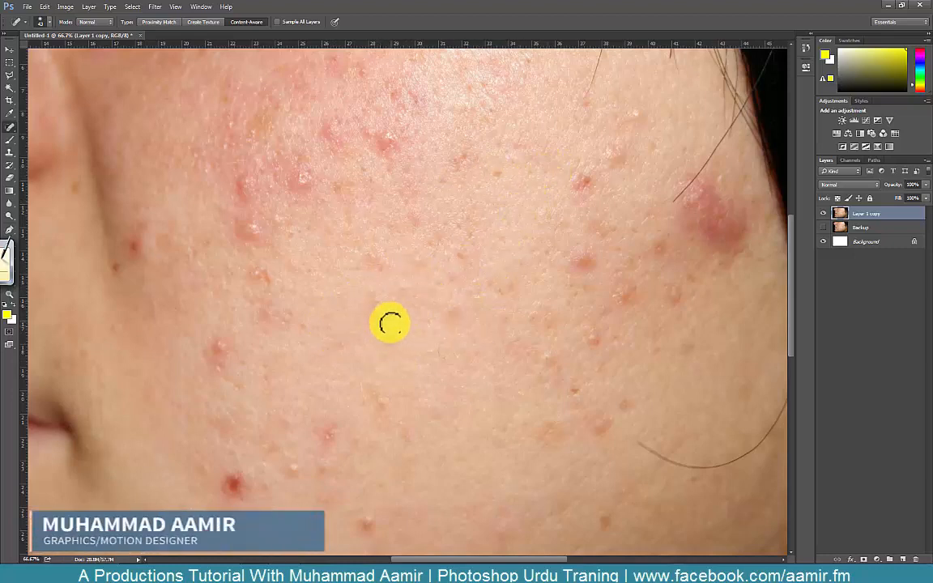
{"action": "mouse_move", "coordinate": [379, 303]}
{"action": "left_mouse_down"}
{"action": "mouse_move", "coordinate": [388, 325]}
{"action": "mouse_move", "coordinate": [383, 305]}
{"action": "mouse_move", "coordinate": [383, 319]}
{"action": "left_mouse_up"}
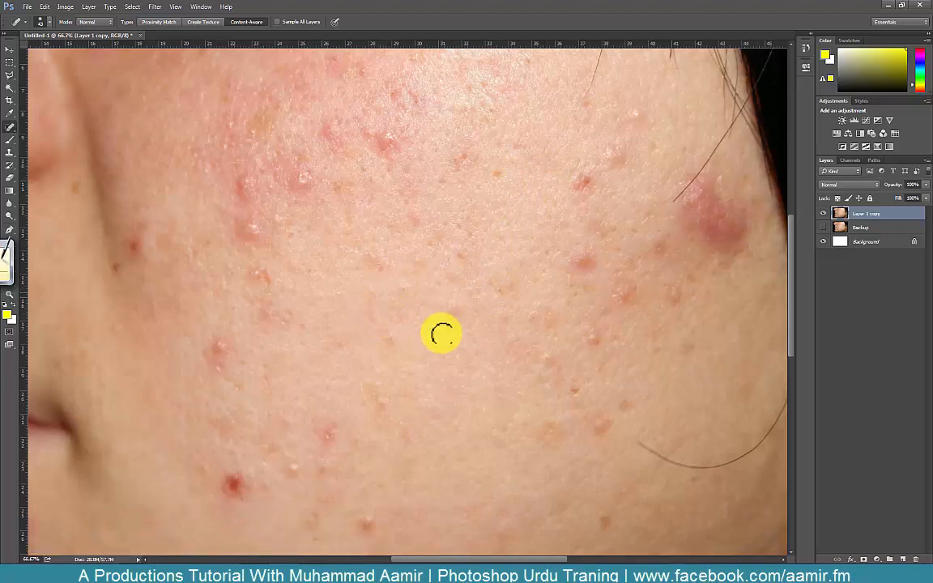
{"action": "left_click", "coordinate": [393, 342]}
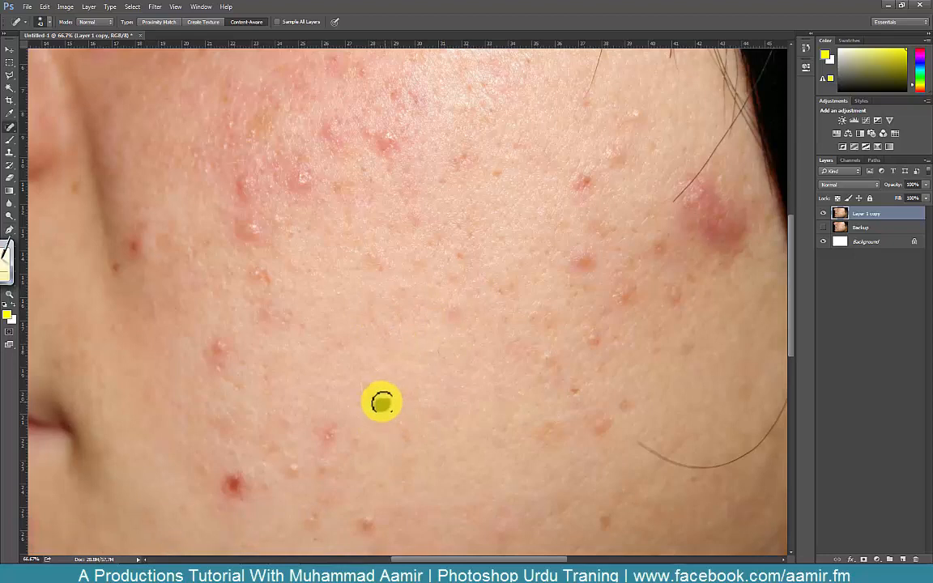
Heal the red spots on the outer cheek between its middle and the large red blemish near the hair.
{"action": "left_click_drag", "start_coordinate": [555, 376], "coordinate": [450, 354]}
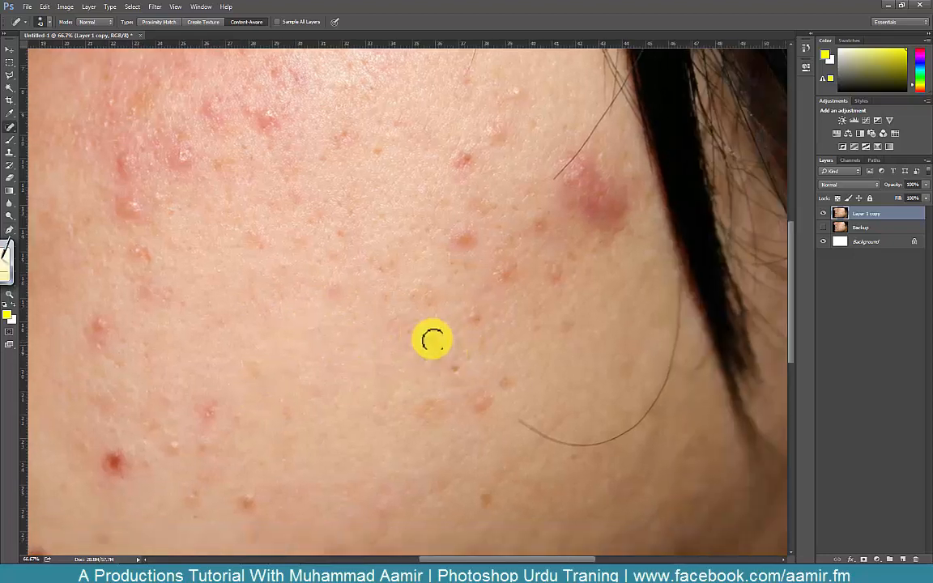
{"action": "left_click", "coordinate": [426, 332]}
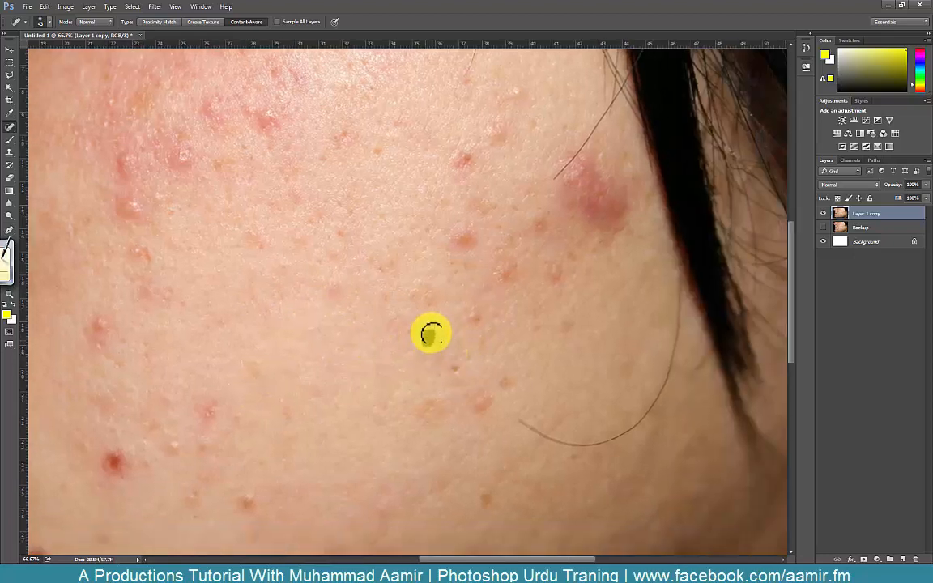
{"action": "left_click", "coordinate": [475, 318]}
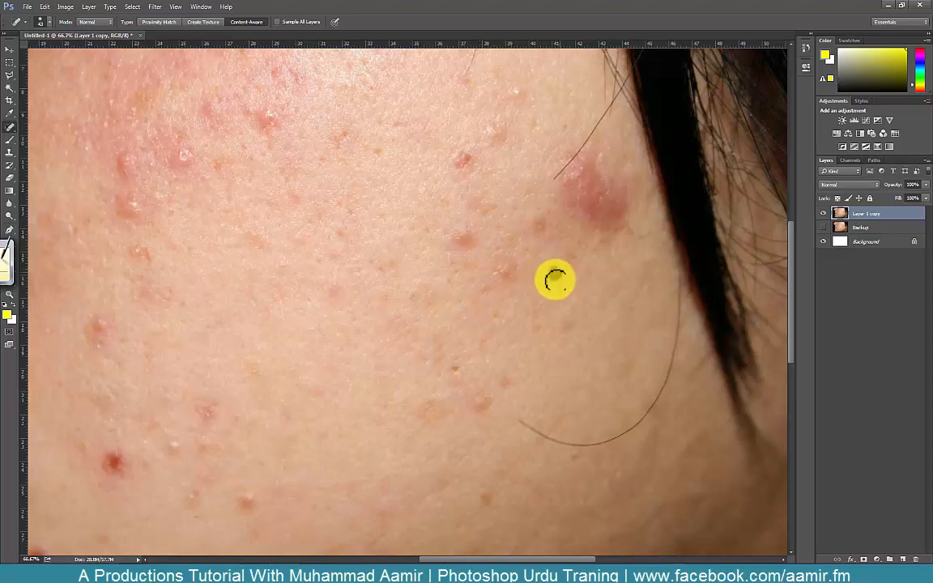
{"action": "left_click", "coordinate": [498, 275]}
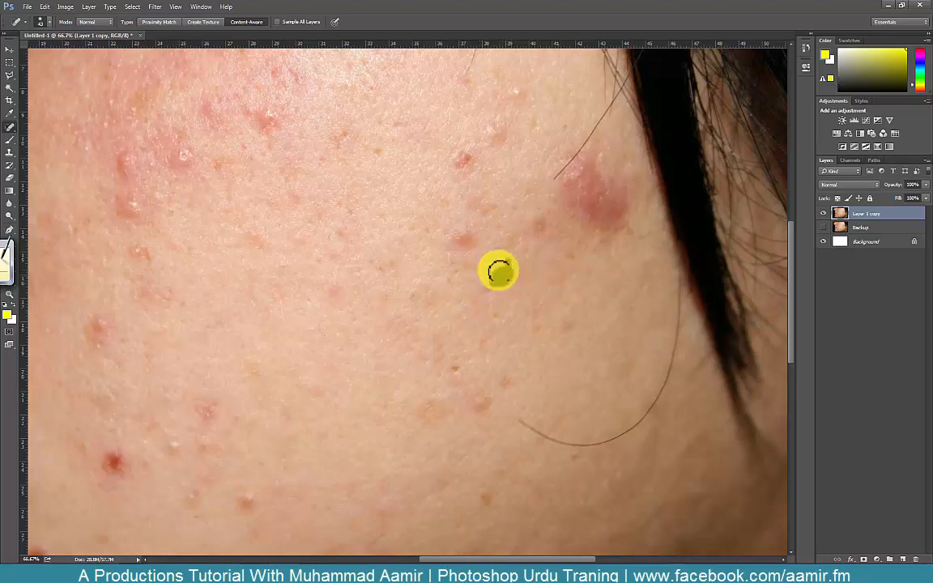
{"action": "left_click", "coordinate": [547, 224]}
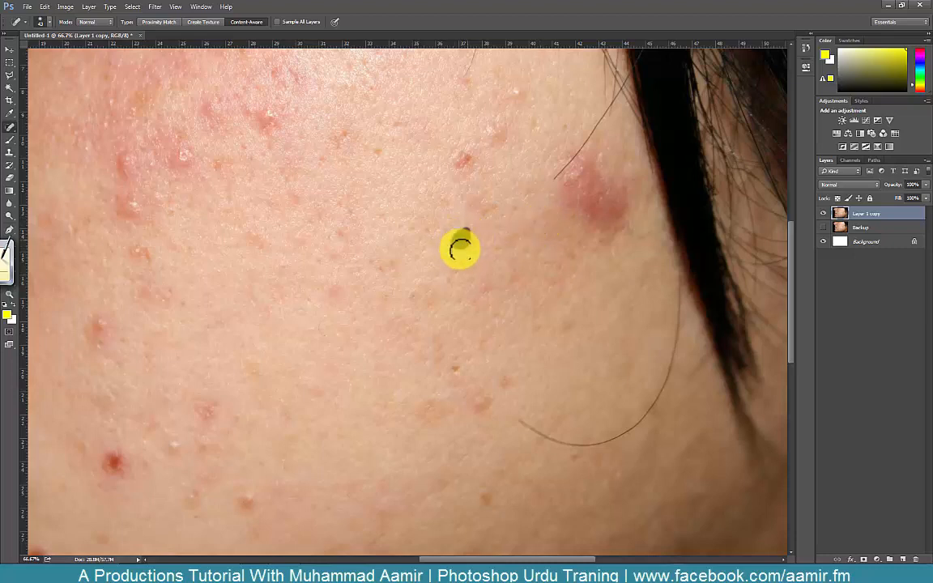
{"action": "left_click", "coordinate": [463, 243]}
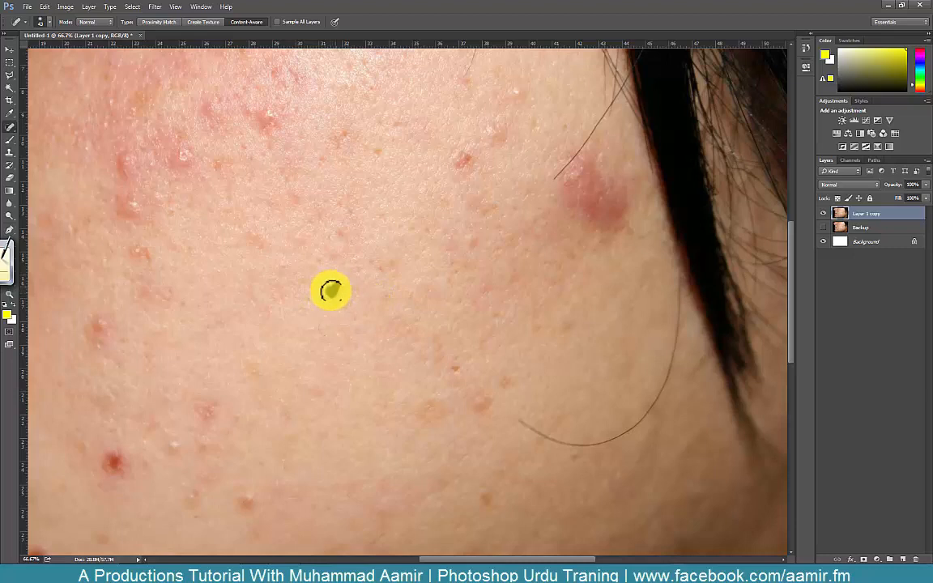
{"action": "left_click", "coordinate": [333, 256]}
Heal the small brown and red spots around the loose end of the curved hair strand on the lower cheek.
{"action": "left_click_drag", "start_coordinate": [489, 387], "coordinate": [491, 315]}
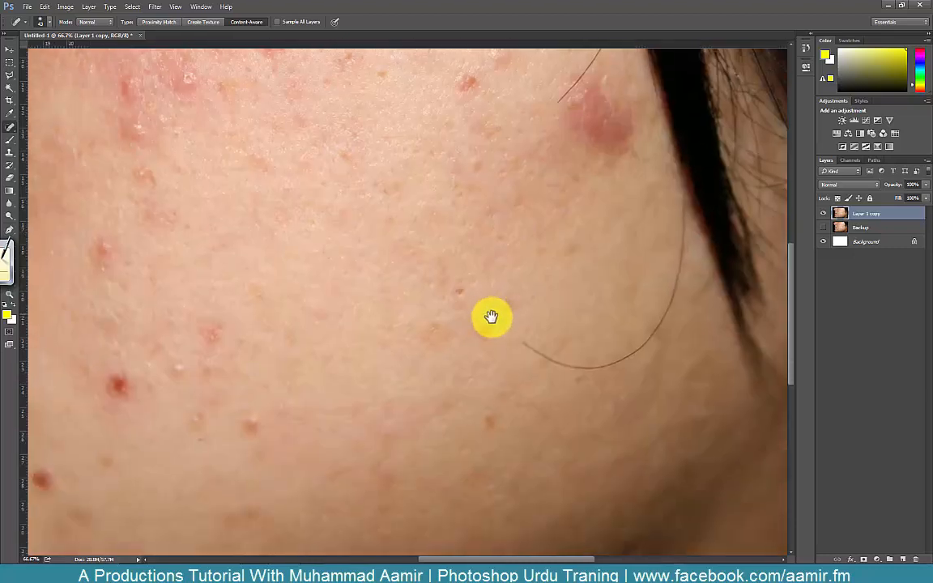
{"action": "left_click", "coordinate": [460, 290]}
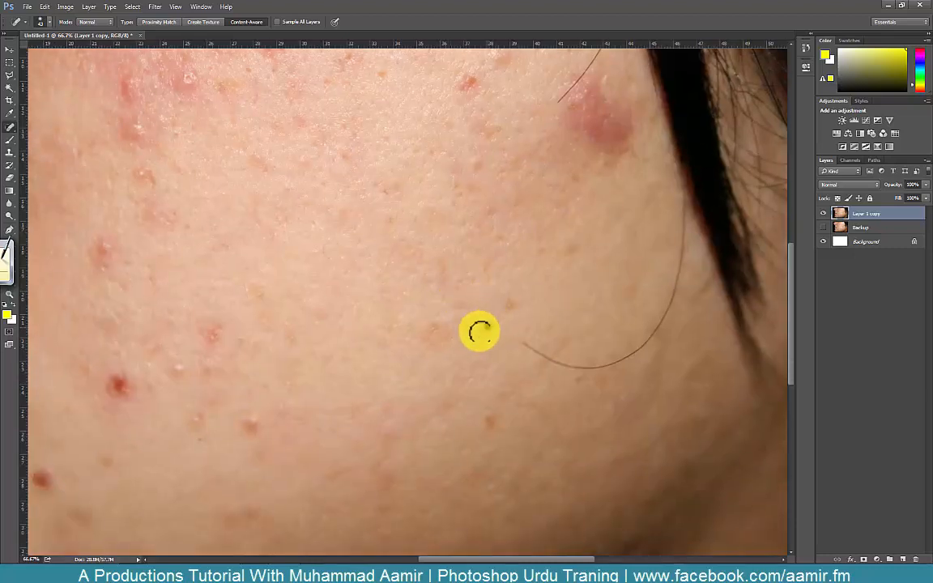
{"action": "left_click", "coordinate": [484, 326]}
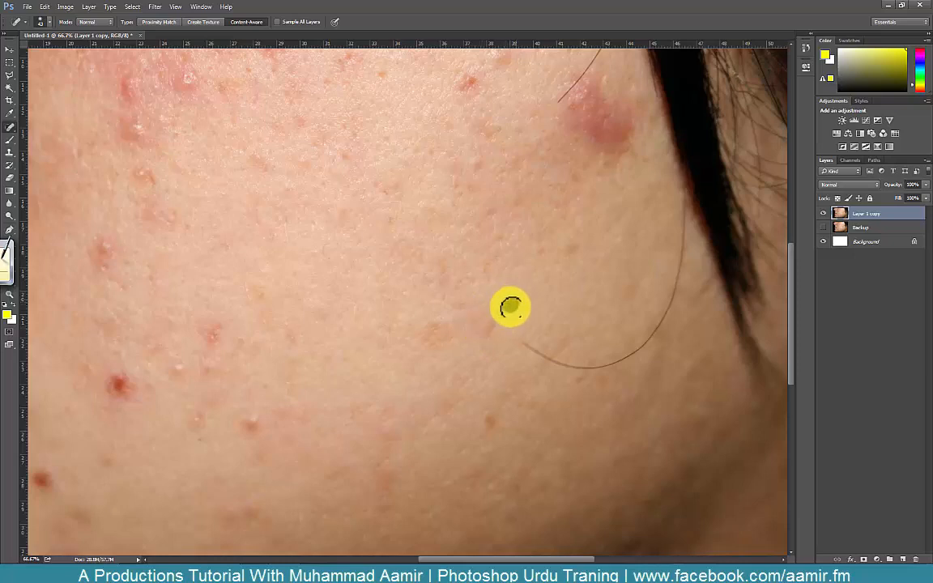
{"action": "left_click", "coordinate": [491, 321]}
{"action": "left_click", "coordinate": [488, 329]}
{"action": "mouse_move", "coordinate": [438, 330]}
{"action": "left_mouse_down"}
{"action": "mouse_move", "coordinate": [430, 340]}
{"action": "mouse_move", "coordinate": [435, 331]}
{"action": "left_mouse_up"}
{"action": "left_click", "coordinate": [492, 418]}
Heal the bright red pimple near the mouth corner and the smaller spots around it on the lower cheek.
{"action": "left_click_drag", "start_coordinate": [352, 408], "coordinate": [507, 318]}
{"action": "left_click", "coordinate": [406, 337]}
{"action": "left_click", "coordinate": [388, 424]}
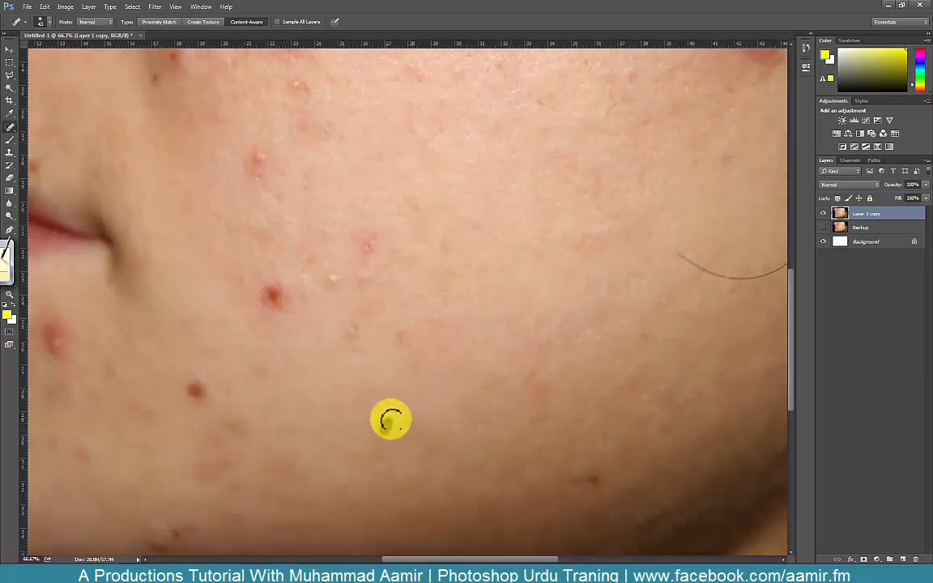
{"action": "left_click", "coordinate": [270, 282]}
{"action": "left_click", "coordinate": [322, 267]}
{"action": "left_click", "coordinate": [254, 292]}
{"action": "left_click", "coordinate": [342, 320]}
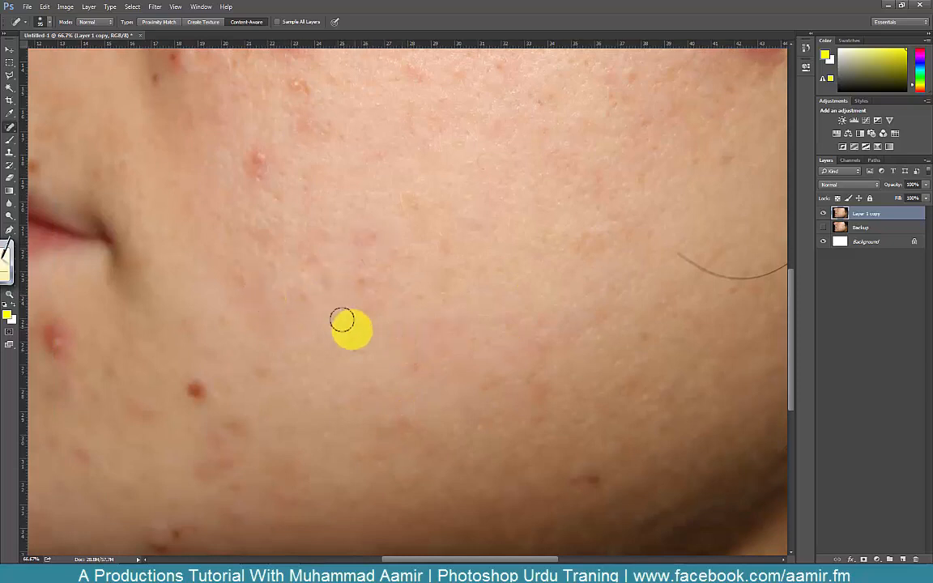
Heal the brown mole, the red pimple below the mouth and the remaining spots on the chin and jaw.
{"action": "left_click", "coordinate": [230, 427]}
{"action": "left_click", "coordinate": [185, 390]}
{"action": "left_click", "coordinate": [247, 352]}
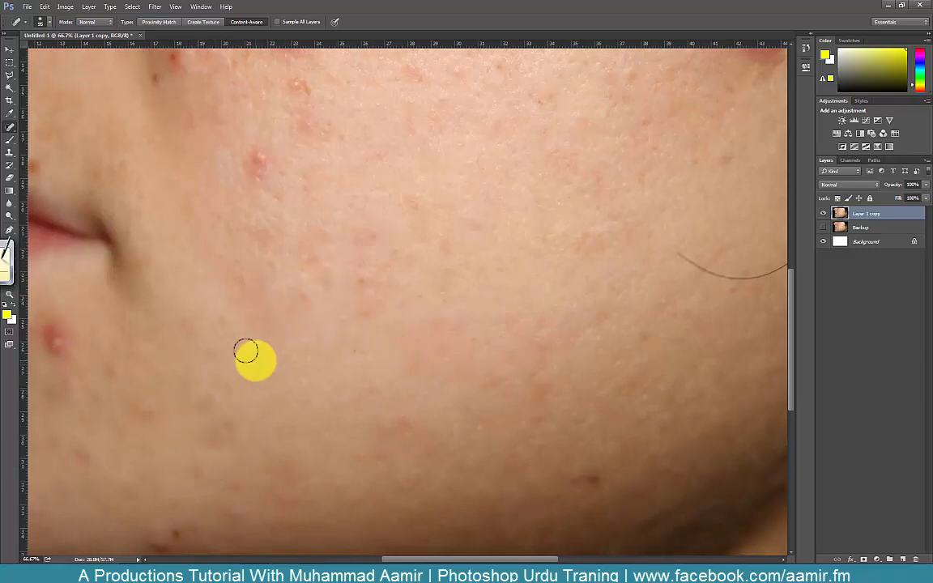
{"action": "left_click_drag", "start_coordinate": [160, 388], "coordinate": [349, 300]}
{"action": "left_click_drag", "start_coordinate": [364, 448], "coordinate": [343, 454]}
{"action": "left_click", "coordinate": [164, 426]}
{"action": "left_click_drag", "start_coordinate": [125, 386], "coordinate": [140, 389]}
{"action": "left_click_drag", "start_coordinate": [240, 250], "coordinate": [261, 266]}
{"action": "left_click", "coordinate": [234, 248]}
Heal the remaining blemishes on the inner cheek between the mouth corner and the nose.
{"action": "left_click", "coordinate": [248, 356]}
{"action": "left_click", "coordinate": [313, 337]}
{"action": "mouse_move", "coordinate": [356, 302]}
{"action": "left_mouse_down"}
{"action": "mouse_move", "coordinate": [221, 559]}
{"action": "mouse_move", "coordinate": [358, 307]}
{"action": "left_mouse_up"}
{"action": "left_click", "coordinate": [303, 349]}
{"action": "left_click_drag", "start_coordinate": [348, 265], "coordinate": [349, 278]}
{"action": "mouse_move", "coordinate": [357, 260]}
{"action": "left_mouse_down"}
{"action": "mouse_move", "coordinate": [347, 283]}
{"action": "mouse_move", "coordinate": [346, 345]}
{"action": "left_mouse_up"}
Heal the red pimples on the upper cheek and the spots along the fold beside the nose.
{"action": "left_click_drag", "start_coordinate": [331, 260], "coordinate": [327, 290]}
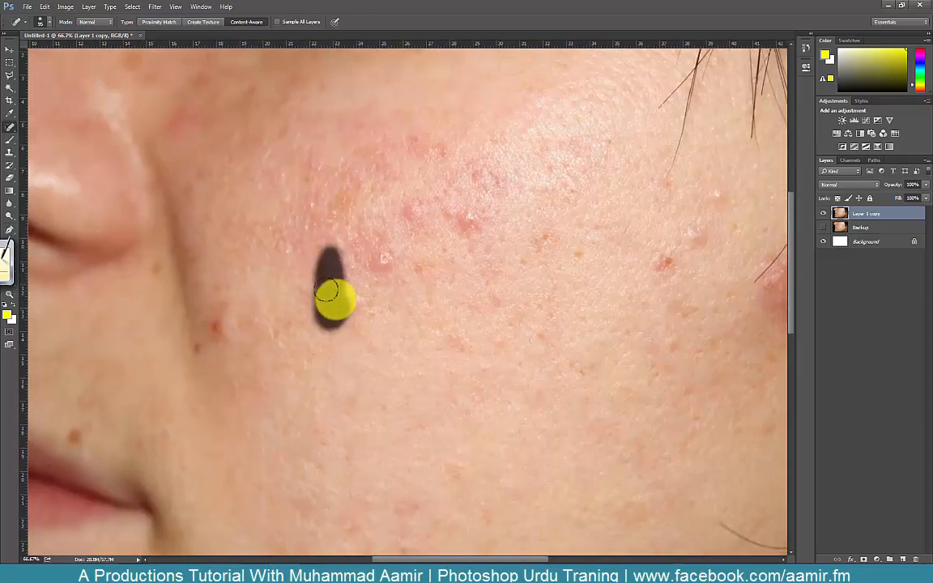
{"action": "mouse_move", "coordinate": [381, 255]}
{"action": "left_mouse_down"}
{"action": "mouse_move", "coordinate": [461, 210]}
{"action": "mouse_move", "coordinate": [390, 255]}
{"action": "left_mouse_up"}
{"action": "left_click_drag", "start_coordinate": [219, 317], "coordinate": [218, 337]}
{"action": "left_click", "coordinate": [379, 258]}
{"action": "left_click", "coordinate": [406, 215]}
{"action": "left_click", "coordinate": [467, 220]}
{"action": "left_click", "coordinate": [196, 355]}
{"action": "left_click", "coordinate": [157, 274]}
Heal the two red spots on the cheek beside the large red blemish, and undo a trial stroke over the blemish itself.
{"action": "mouse_move", "coordinate": [203, 400]}
{"action": "left_mouse_down"}
{"action": "mouse_move", "coordinate": [354, 305]}
{"action": "mouse_move", "coordinate": [259, 551]}
{"action": "left_mouse_up"}
{"action": "left_click_drag", "start_coordinate": [712, 405], "coordinate": [434, 261]}
{"action": "left_click", "coordinate": [430, 258]}
{"action": "left_click", "coordinate": [479, 243]}
{"action": "mouse_move", "coordinate": [542, 305]}
{"action": "left_mouse_down"}
{"action": "mouse_move", "coordinate": [551, 272]}
{"action": "mouse_move", "coordinate": [595, 320]}
{"action": "left_mouse_up"}
{"action": "key", "text": "ctrl+z"}
Heal the bumpy patch on the upper cheek near the nose and the small orange spot farther out.
{"action": "left_click_drag", "start_coordinate": [349, 273], "coordinate": [518, 354]}
{"action": "left_click_drag", "start_coordinate": [319, 367], "coordinate": [340, 324]}
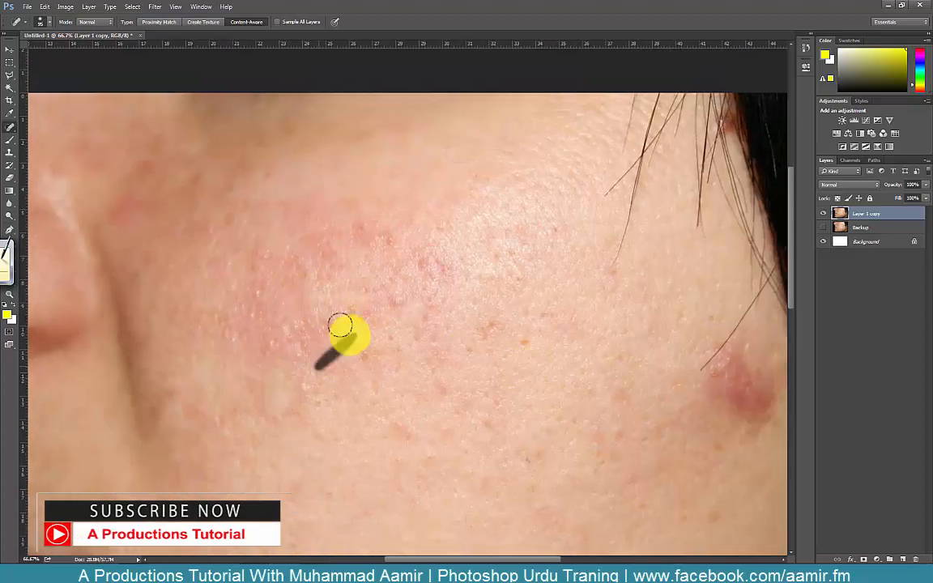
{"action": "left_click", "coordinate": [277, 384]}
{"action": "left_click", "coordinate": [526, 338]}
Heal the faint reddish patches left on the lower cheek and jaw below the mouth corner.
{"action": "left_click_drag", "start_coordinate": [284, 427], "coordinate": [352, 214]}
{"action": "left_click_drag", "start_coordinate": [422, 405], "coordinate": [336, 229]}
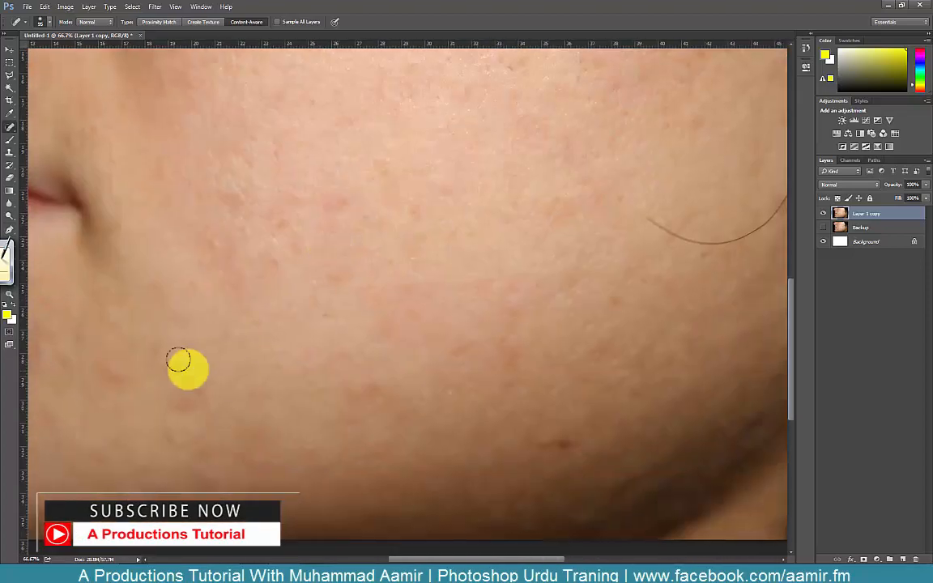
{"action": "left_click", "coordinate": [118, 370]}
{"action": "left_click_drag", "start_coordinate": [167, 436], "coordinate": [200, 449]}
{"action": "left_click_drag", "start_coordinate": [243, 337], "coordinate": [256, 326]}
{"action": "left_click", "coordinate": [278, 230]}
Inspect the healed cheek and hide Layer 1 copy to compare the retouched skin with the Backup layer.
{"action": "left_click_drag", "start_coordinate": [615, 192], "coordinate": [348, 188]}
{"action": "left_click_drag", "start_coordinate": [280, 273], "coordinate": [397, 291]}
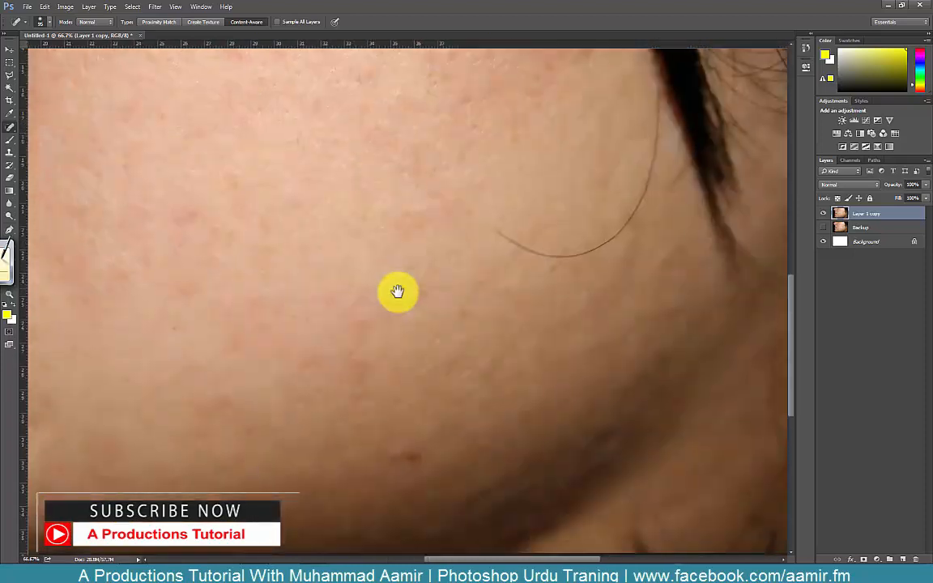
{"action": "left_click_drag", "start_coordinate": [339, 191], "coordinate": [483, 502]}
{"action": "left_click_drag", "start_coordinate": [295, 313], "coordinate": [363, 251]}
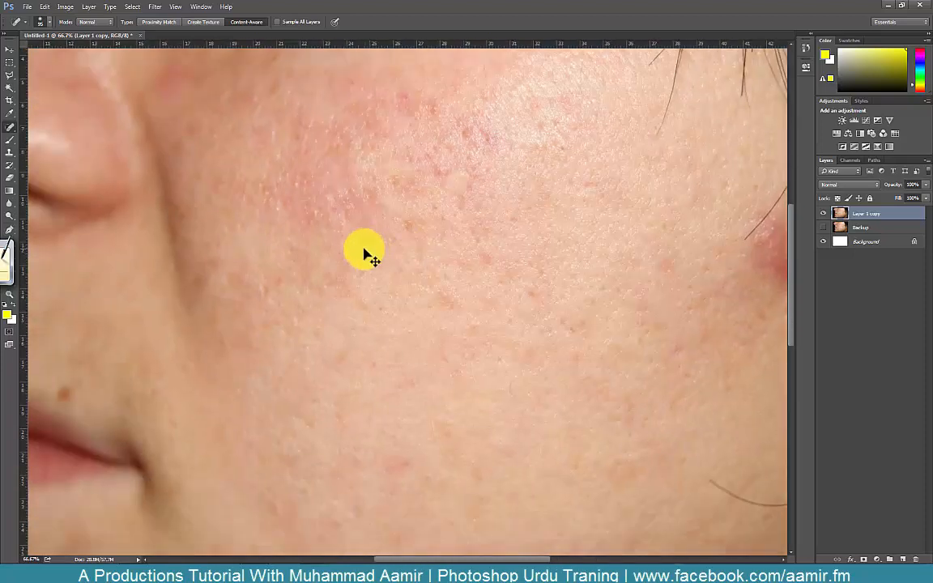
{"action": "scroll", "coordinate": [364, 253], "scroll_direction": "down", "scroll_amount": 3}
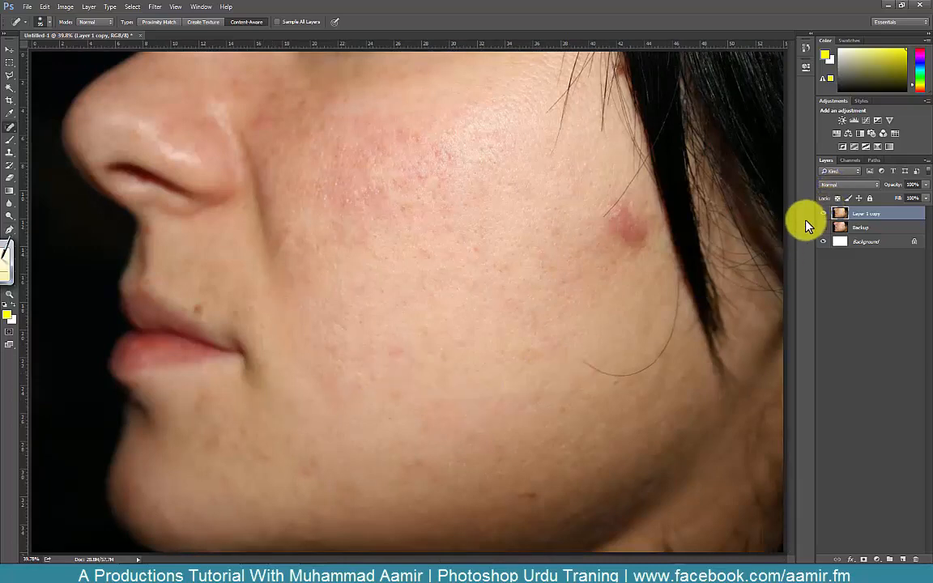
{"action": "left_click", "coordinate": [822, 216]}
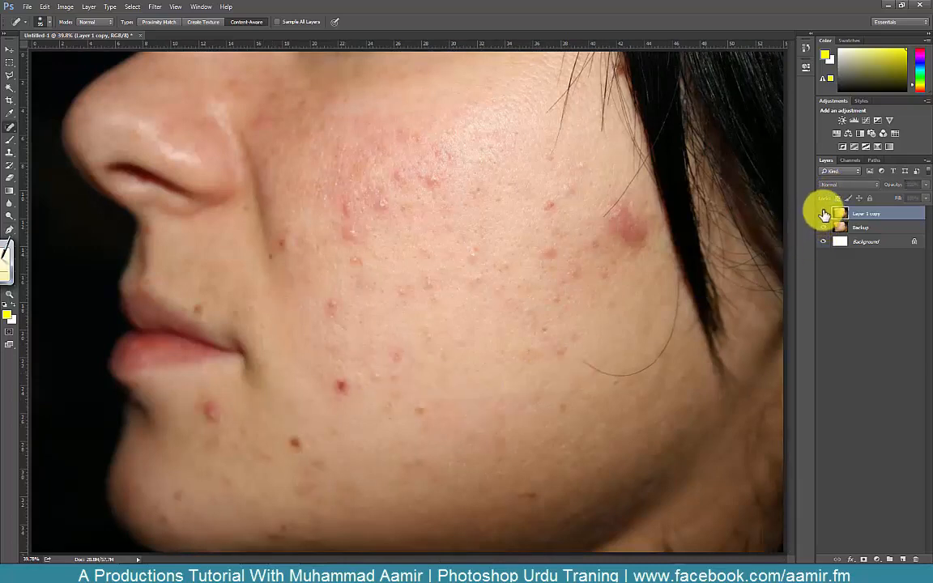
Show Layer 1 copy again to compare the healed skin with the original on the Backup layer.
{"action": "left_click", "coordinate": [823, 215]}
{"action": "left_click", "coordinate": [823, 216]}
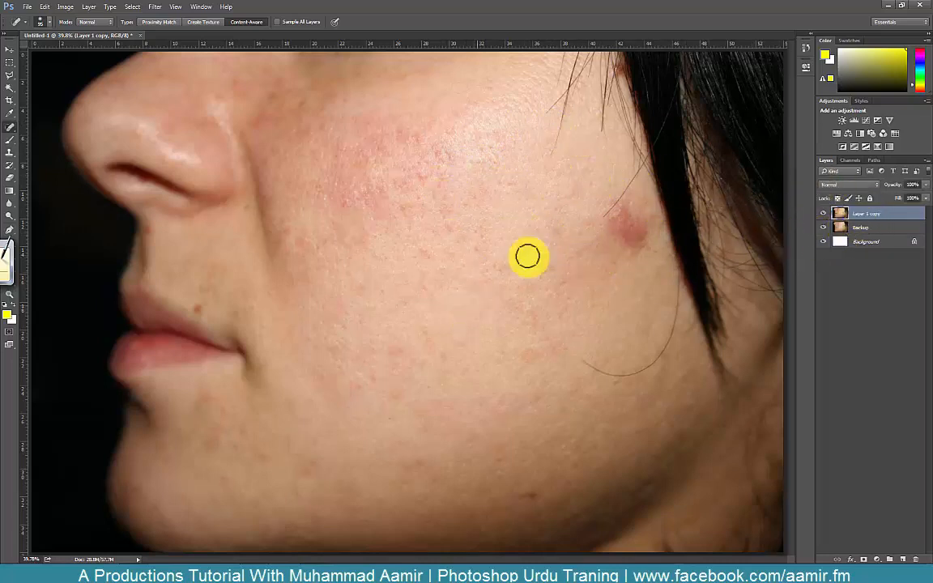
Cover the large red blemish beside the hair with the Clone Stamp, using skin sampled just below it.
{"action": "key", "text": "z"}
{"action": "left_click", "coordinate": [640, 235]}
{"action": "left_click", "coordinate": [642, 235], "text": "ctrl"}
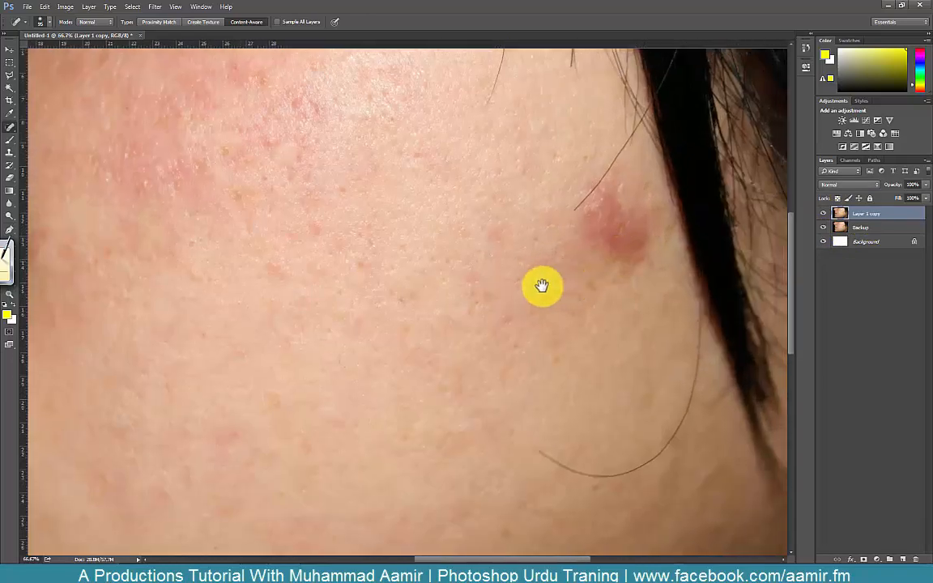
{"action": "left_click_drag", "start_coordinate": [541, 285], "coordinate": [451, 315]}
{"action": "left_click", "coordinate": [528, 275], "text": "ctrl"}
{"action": "left_click_drag", "start_coordinate": [502, 298], "coordinate": [482, 300]}
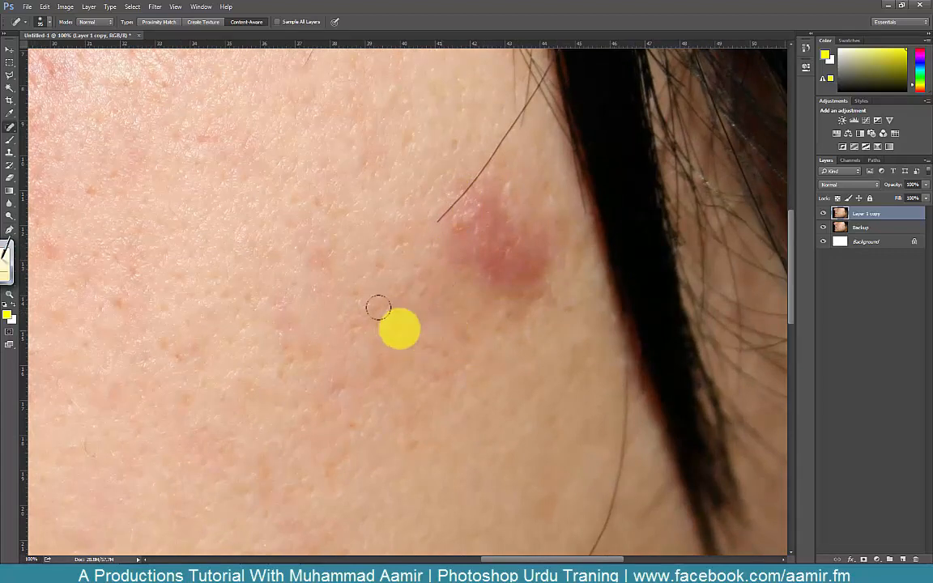
{"action": "key", "text": "s"}
{"action": "left_click", "coordinate": [475, 336], "text": "alt"}
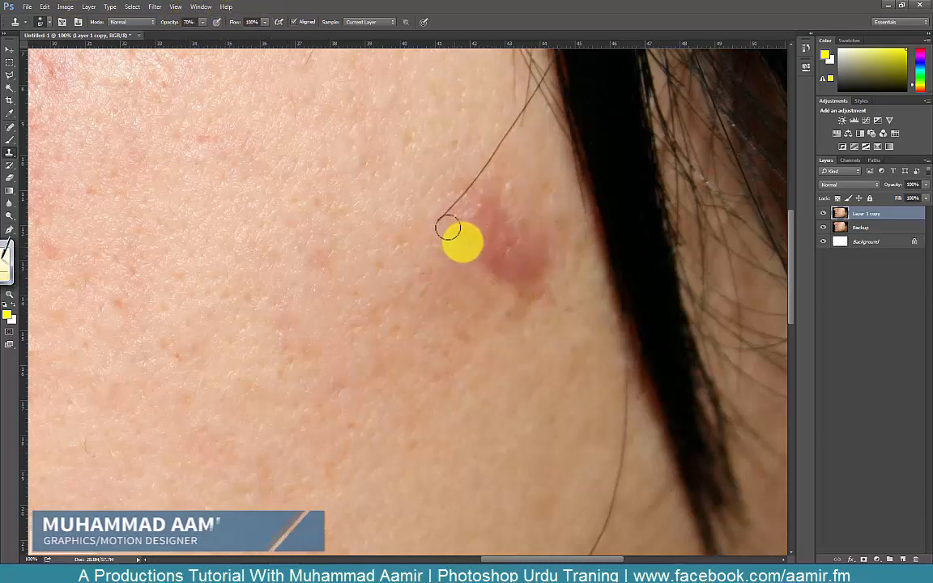
{"action": "mouse_move", "coordinate": [511, 276]}
{"action": "left_mouse_down"}
{"action": "mouse_move", "coordinate": [507, 259]}
{"action": "mouse_move", "coordinate": [493, 260]}
{"action": "mouse_move", "coordinate": [513, 269]}
{"action": "left_mouse_up"}
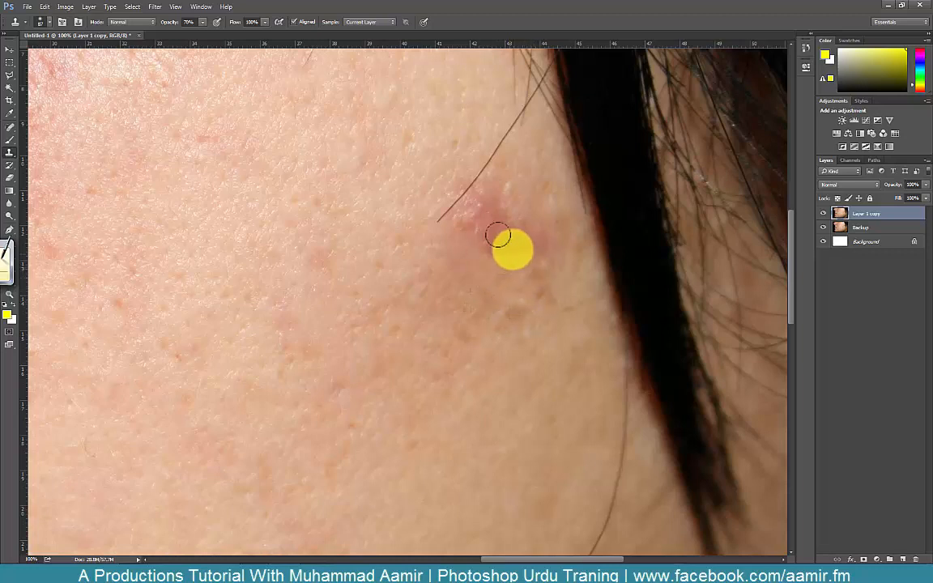
{"action": "mouse_move", "coordinate": [462, 200]}
{"action": "left_mouse_down"}
{"action": "mouse_move", "coordinate": [518, 241]}
{"action": "mouse_move", "coordinate": [540, 291]}
{"action": "mouse_move", "coordinate": [517, 328]}
{"action": "left_mouse_up"}
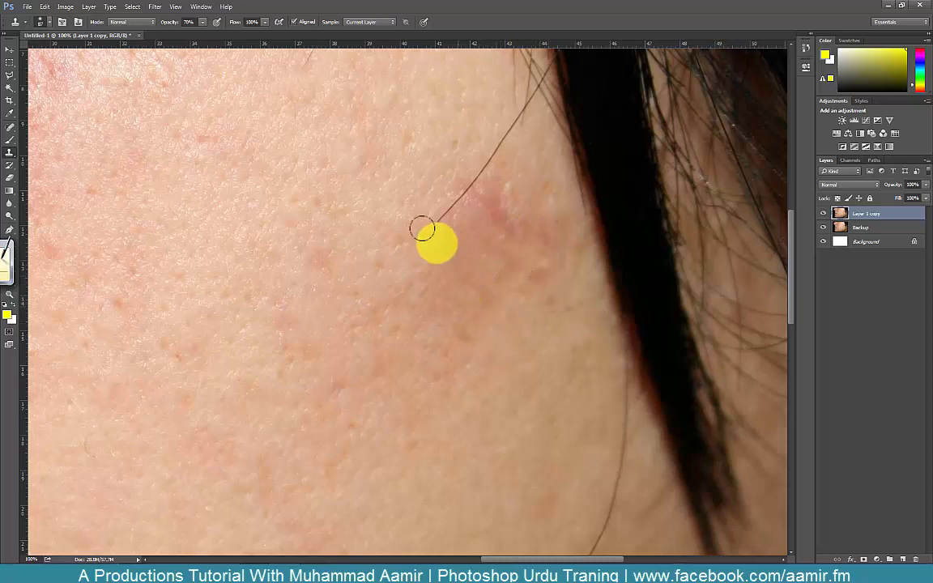
Clone away the remaining redness where the blemish was, resampling clean cheek skin from several nearby spots.
{"action": "left_click", "coordinate": [410, 231], "text": "alt"}
{"action": "mouse_move", "coordinate": [473, 213]}
{"action": "left_mouse_down"}
{"action": "mouse_move", "coordinate": [485, 197]}
{"action": "mouse_move", "coordinate": [449, 233]}
{"action": "mouse_move", "coordinate": [471, 226]}
{"action": "mouse_move", "coordinate": [451, 227]}
{"action": "left_mouse_up"}
{"action": "left_click", "coordinate": [443, 252], "text": "alt"}
{"action": "mouse_move", "coordinate": [491, 210]}
{"action": "left_mouse_down"}
{"action": "mouse_move", "coordinate": [470, 232]}
{"action": "mouse_move", "coordinate": [471, 279]}
{"action": "mouse_move", "coordinate": [484, 284]}
{"action": "mouse_move", "coordinate": [447, 217]}
{"action": "left_mouse_up"}
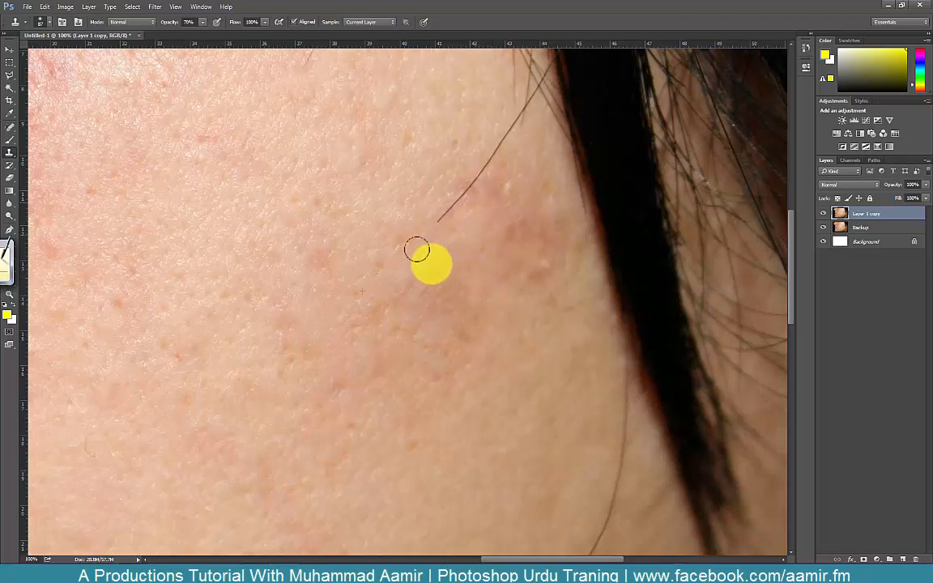
{"action": "left_click", "coordinate": [407, 290], "text": "alt"}
{"action": "mouse_move", "coordinate": [476, 268]}
{"action": "left_mouse_down"}
{"action": "mouse_move", "coordinate": [455, 322]}
{"action": "mouse_move", "coordinate": [536, 289]}
{"action": "mouse_move", "coordinate": [506, 281]}
{"action": "mouse_move", "coordinate": [524, 325]}
{"action": "mouse_move", "coordinate": [524, 217]}
{"action": "mouse_move", "coordinate": [496, 216]}
{"action": "mouse_move", "coordinate": [492, 198]}
{"action": "mouse_move", "coordinate": [458, 239]}
{"action": "left_mouse_up"}
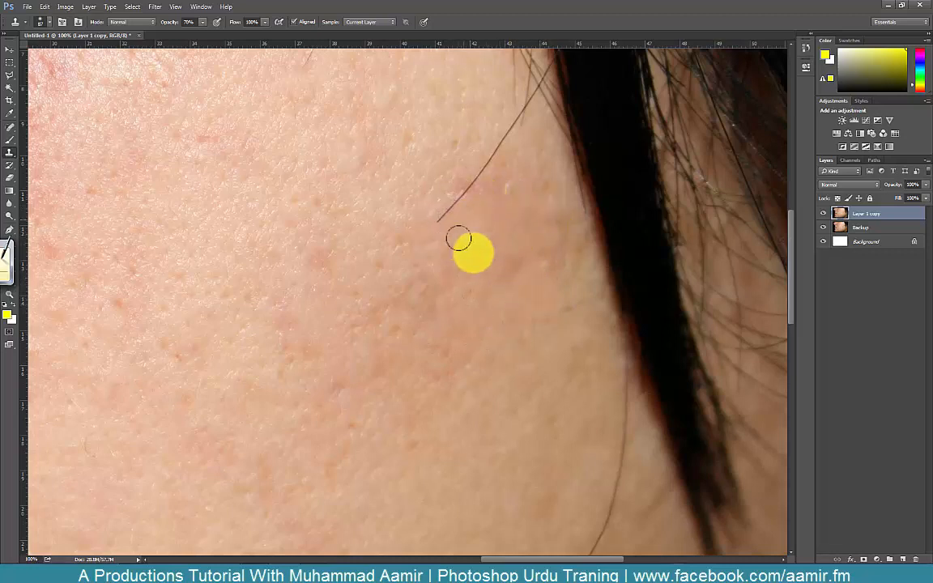
Toggle the visibility of Layer 1 copy to compare the cloned blemish area with the Backup layer.
{"action": "left_click", "coordinate": [514, 298], "text": "alt"}
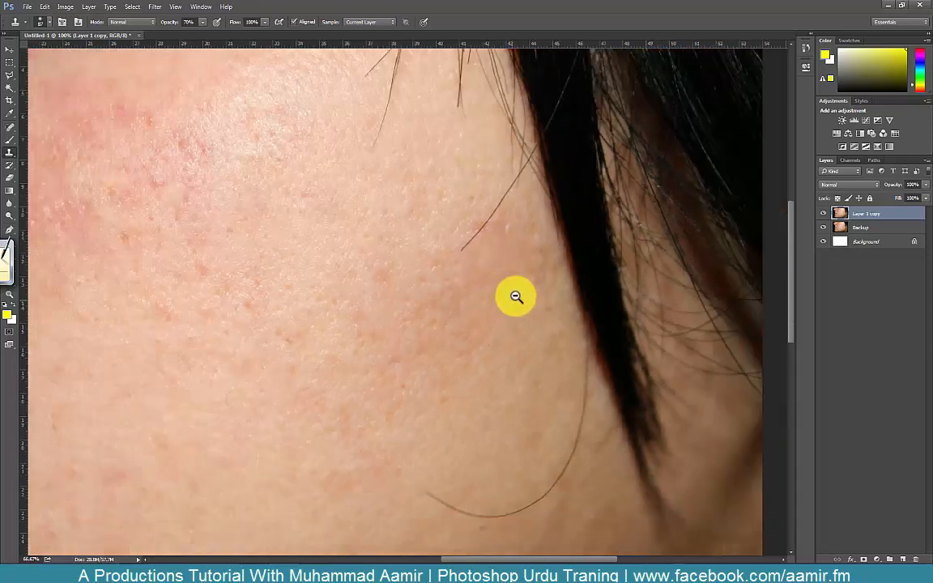
{"action": "left_click", "coordinate": [516, 300], "text": "alt"}
{"action": "left_click", "coordinate": [517, 303], "text": "alt"}
{"action": "left_click", "coordinate": [610, 243], "text": "ctrl"}
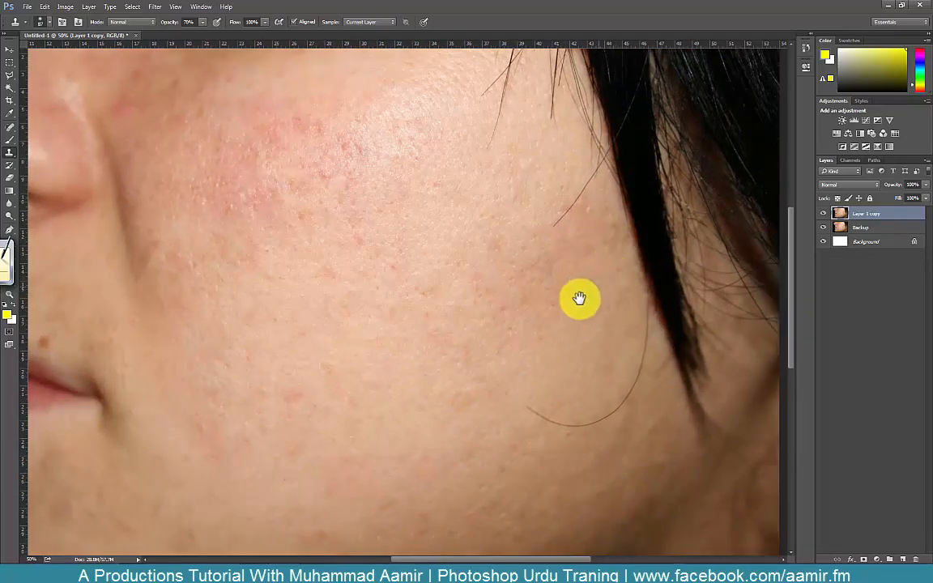
{"action": "left_click_drag", "start_coordinate": [579, 298], "coordinate": [548, 314]}
{"action": "left_click", "coordinate": [822, 213]}
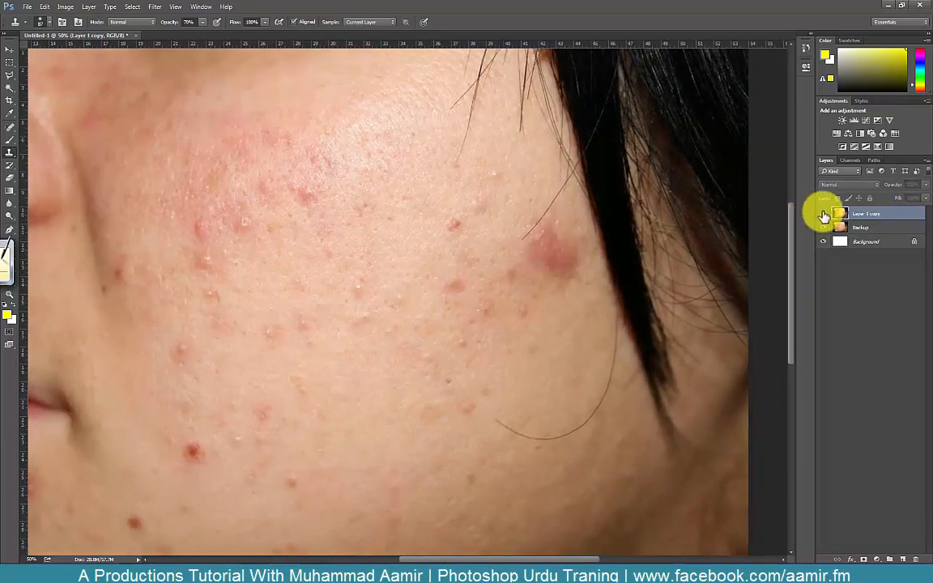
{"action": "left_click", "coordinate": [823, 213]}
{"action": "left_click", "coordinate": [823, 213]}
{"action": "left_click", "coordinate": [822, 213]}
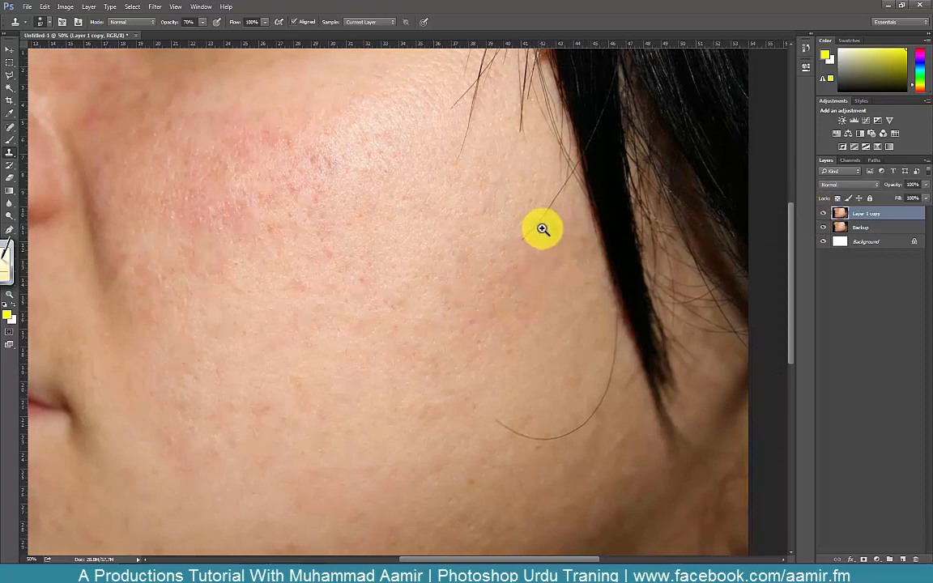
Clone skin over the tip of the loose hair strand just above the removed blemish.
{"action": "left_click", "coordinate": [544, 229], "text": "ctrl"}
{"action": "left_click", "coordinate": [541, 232], "text": "ctrl"}
{"action": "left_click", "coordinate": [539, 238], "text": "ctrl"}
{"action": "mouse_move", "coordinate": [534, 224]}
{"action": "left_mouse_down"}
{"action": "mouse_move", "coordinate": [525, 269]}
{"action": "mouse_move", "coordinate": [435, 323]}
{"action": "mouse_move", "coordinate": [527, 240]}
{"action": "left_mouse_up"}
{"action": "left_click_drag", "start_coordinate": [468, 224], "coordinate": [471, 221]}
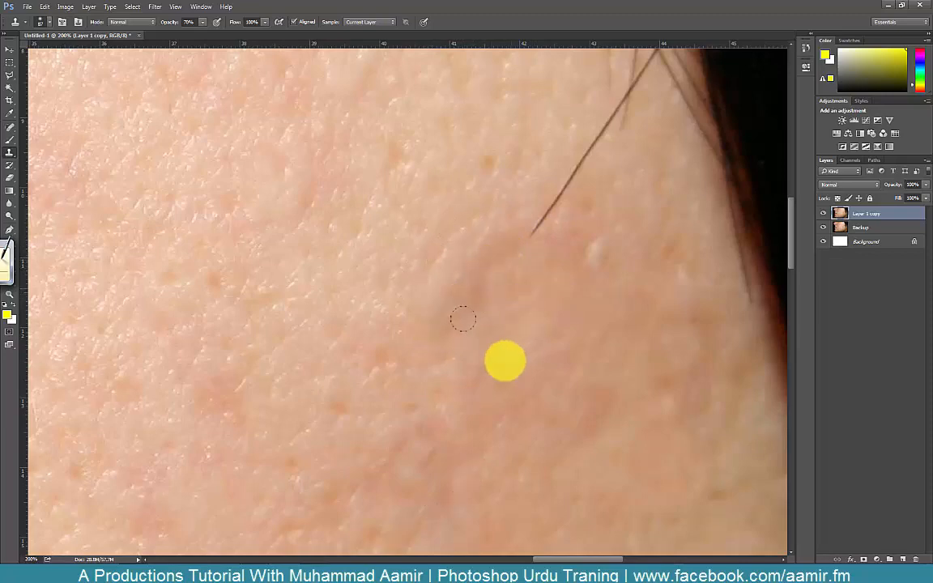
Duplicate the retouched Layer 1 copy.
{"action": "left_click", "coordinate": [478, 292], "text": "alt"}
{"action": "left_click", "coordinate": [472, 289], "text": "alt"}
{"action": "left_click", "coordinate": [473, 288], "text": "alt"}
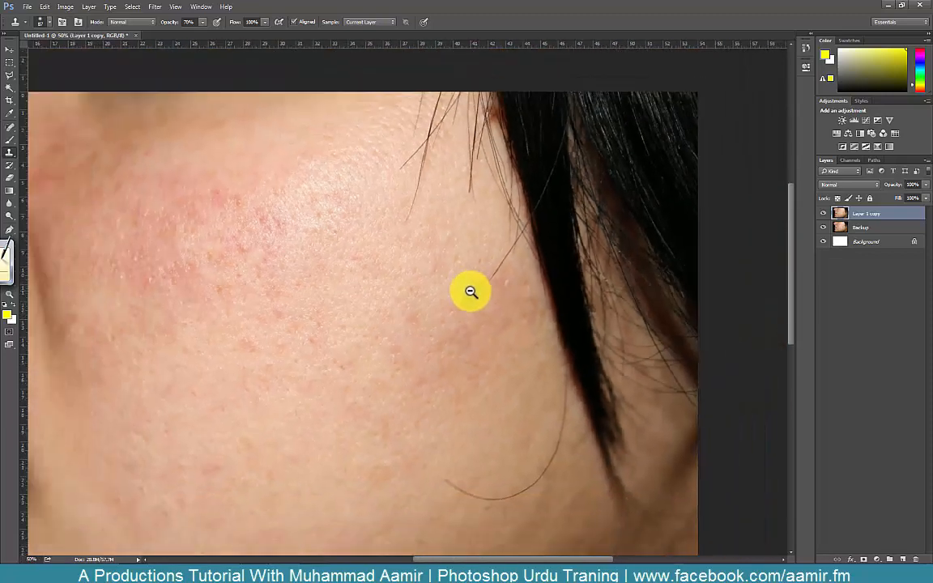
{"action": "left_click", "coordinate": [473, 288], "text": "alt"}
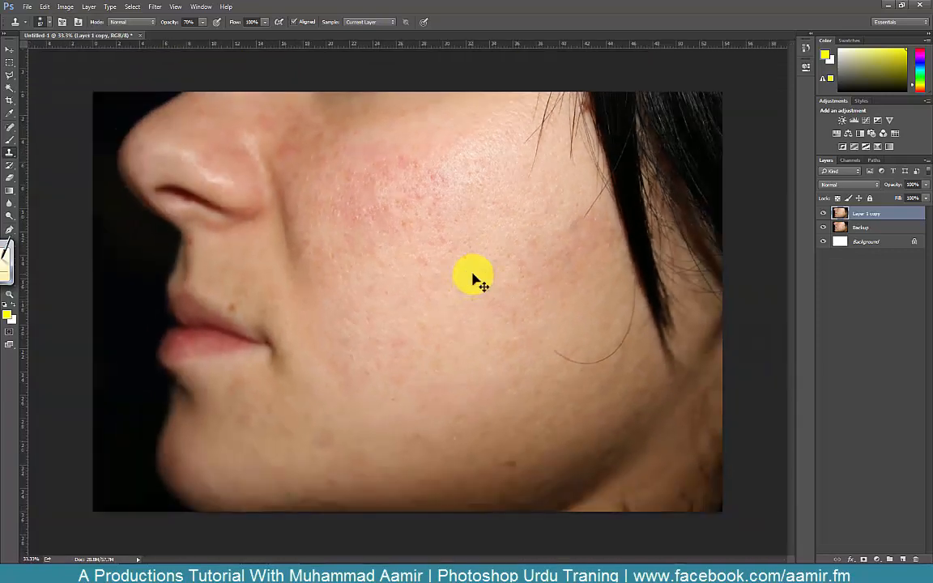
{"action": "key", "text": "ctrl+0"}
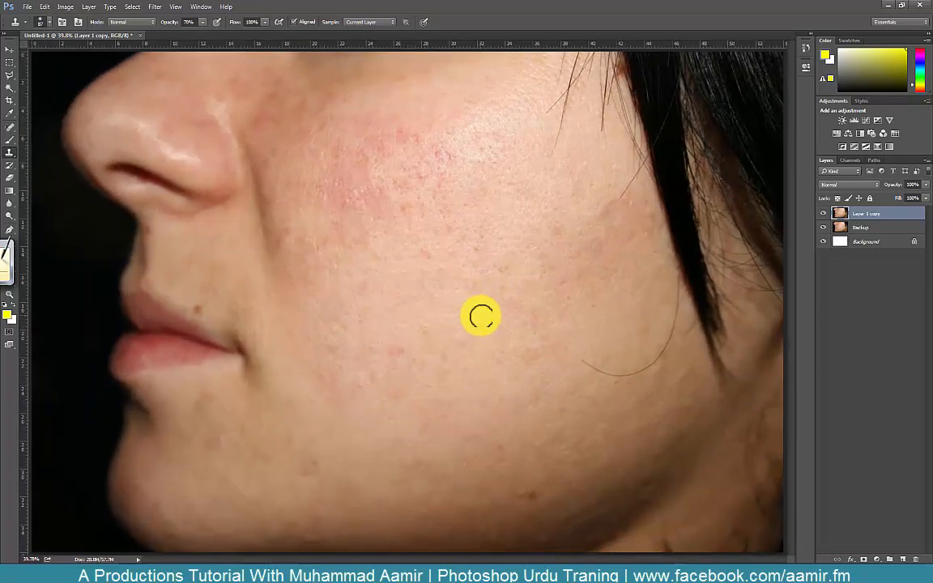
{"action": "key", "text": "ctrl+j"}
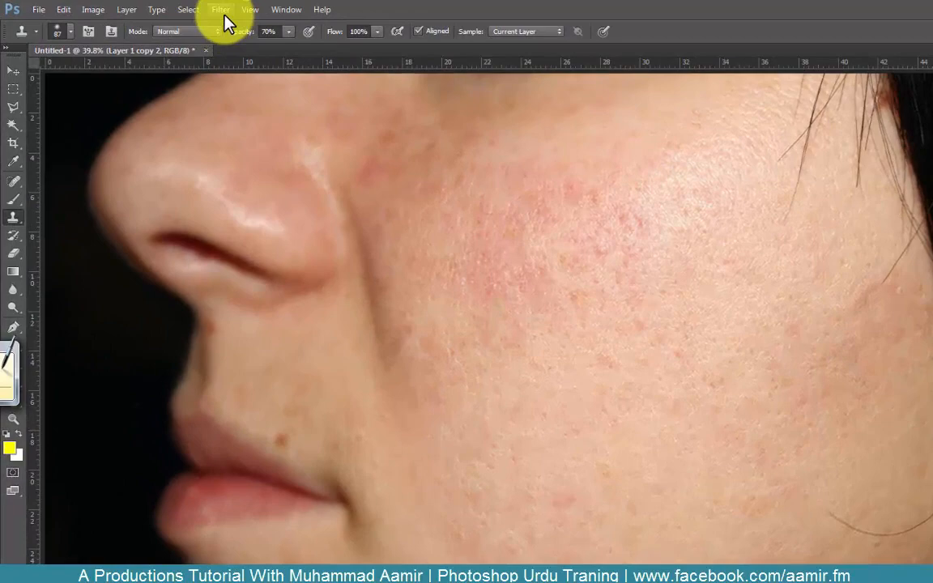
Apply a Surface Blur with a radius of 8 pixels and a threshold of 44 levels to the duplicated layer.
{"action": "left_click", "coordinate": [157, 7]}
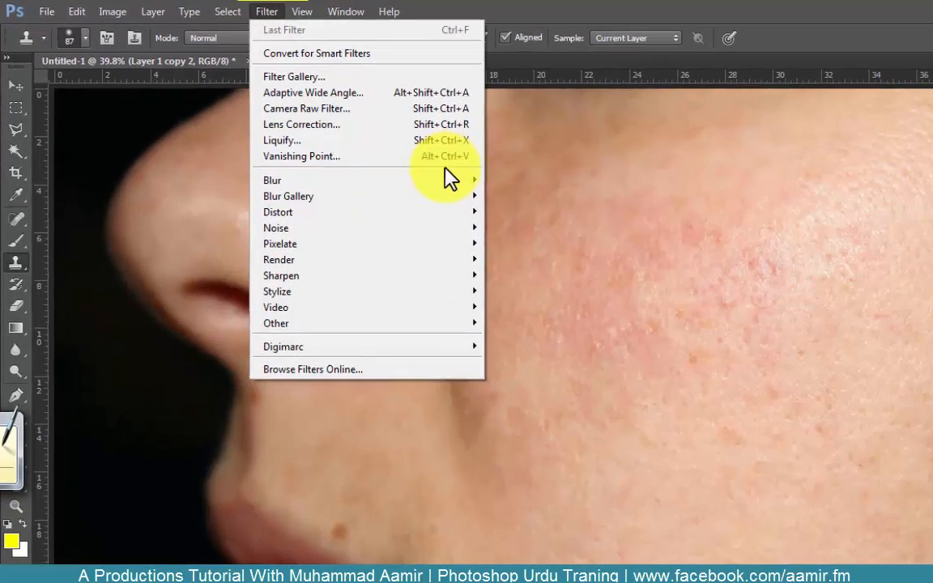
{"action": "mouse_move", "coordinate": [373, 149]}
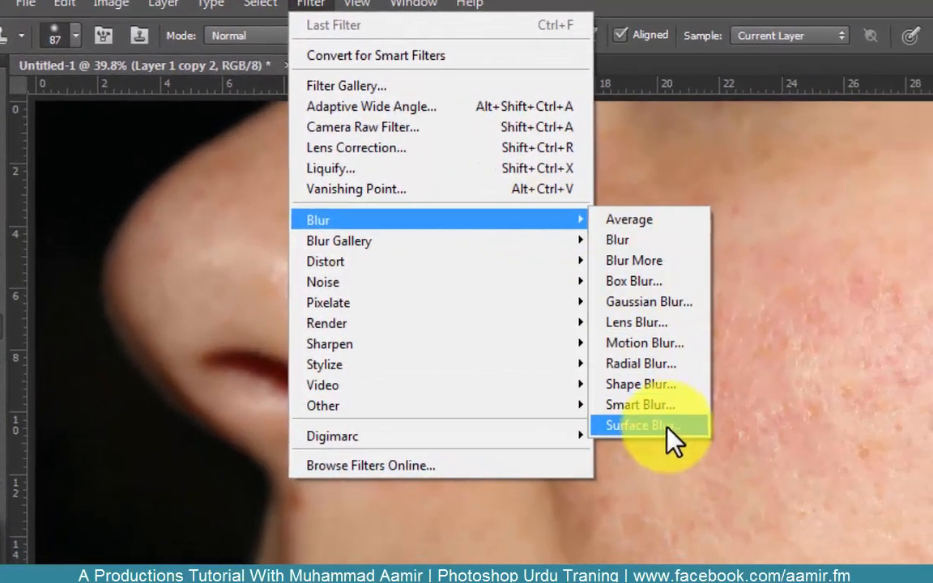
{"action": "left_click", "coordinate": [689, 439]}
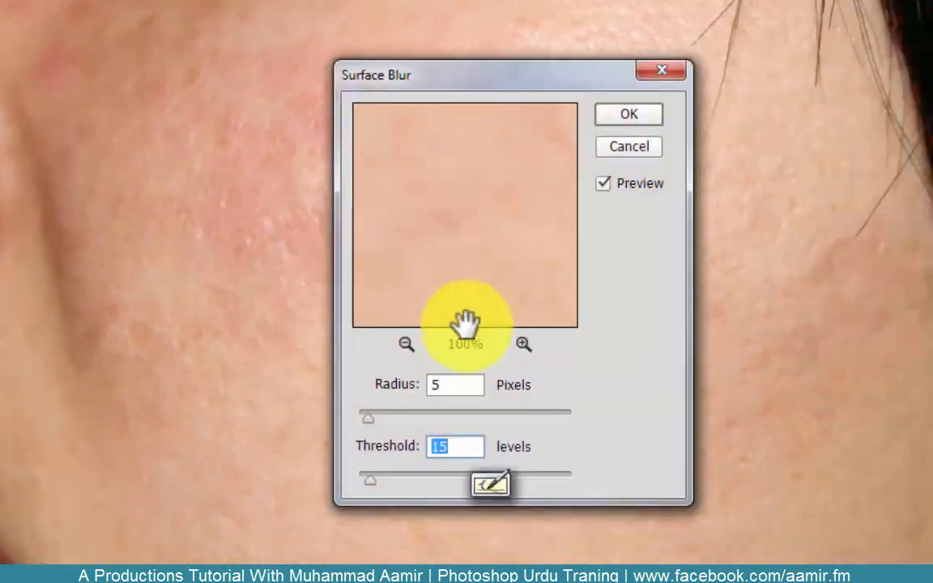
{"action": "left_click_drag", "start_coordinate": [541, 80], "coordinate": [761, 420]}
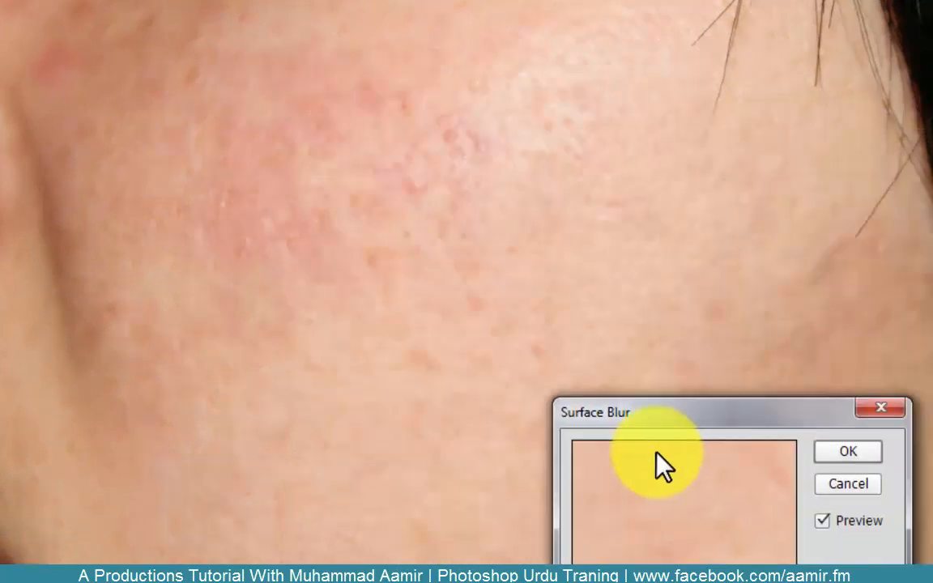
{"action": "left_click_drag", "start_coordinate": [656, 454], "coordinate": [158, 269]}
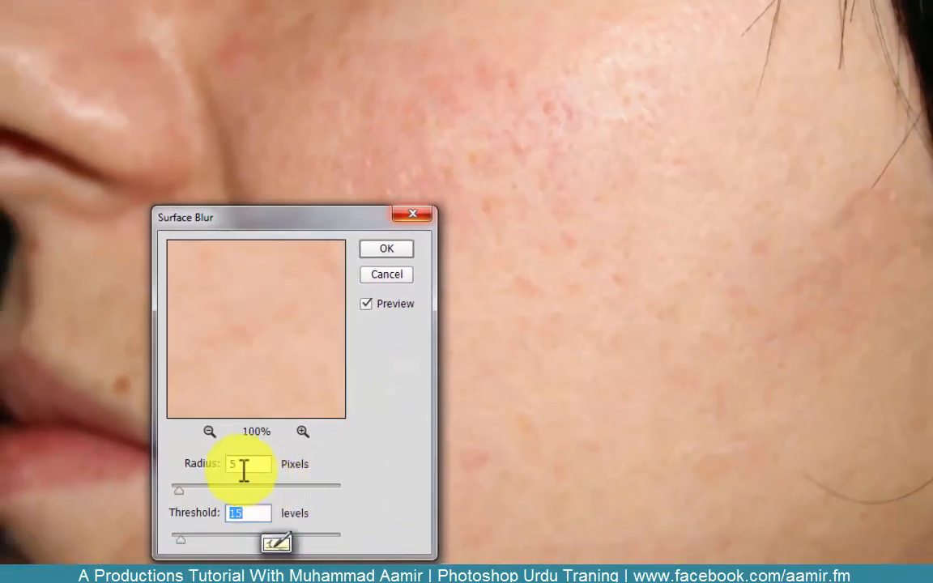
{"action": "left_click_drag", "start_coordinate": [183, 504], "coordinate": [192, 506]}
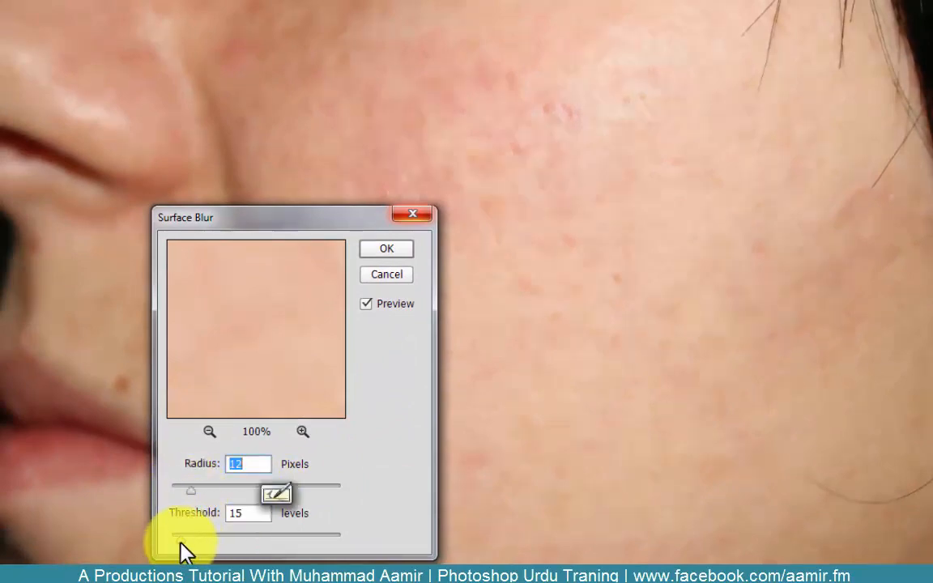
{"action": "mouse_move", "coordinate": [179, 543]}
{"action": "left_mouse_down"}
{"action": "mouse_move", "coordinate": [202, 539]}
{"action": "mouse_move", "coordinate": [184, 539]}
{"action": "left_mouse_up"}
{"action": "left_click_drag", "start_coordinate": [188, 490], "coordinate": [183, 491]}
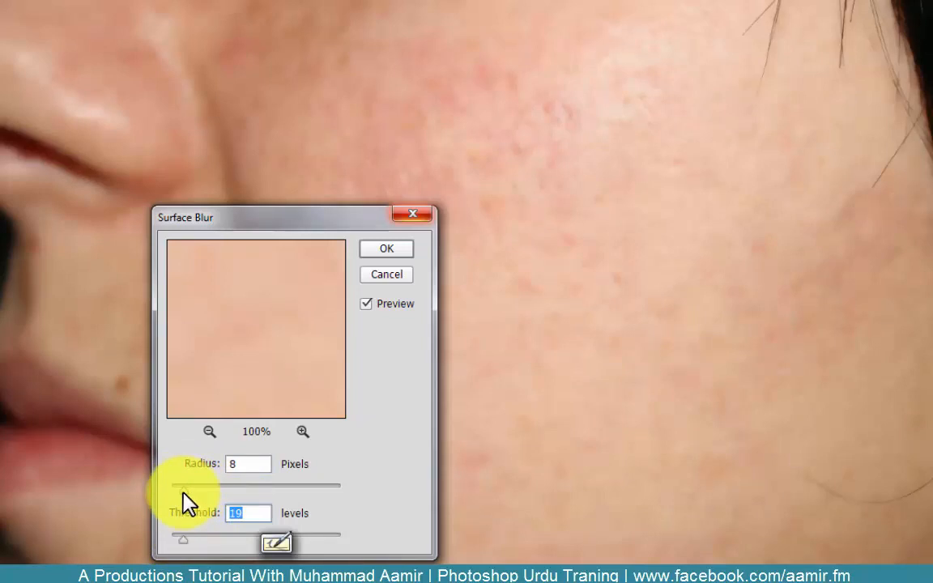
{"action": "left_click_drag", "start_coordinate": [183, 537], "coordinate": [192, 537]}
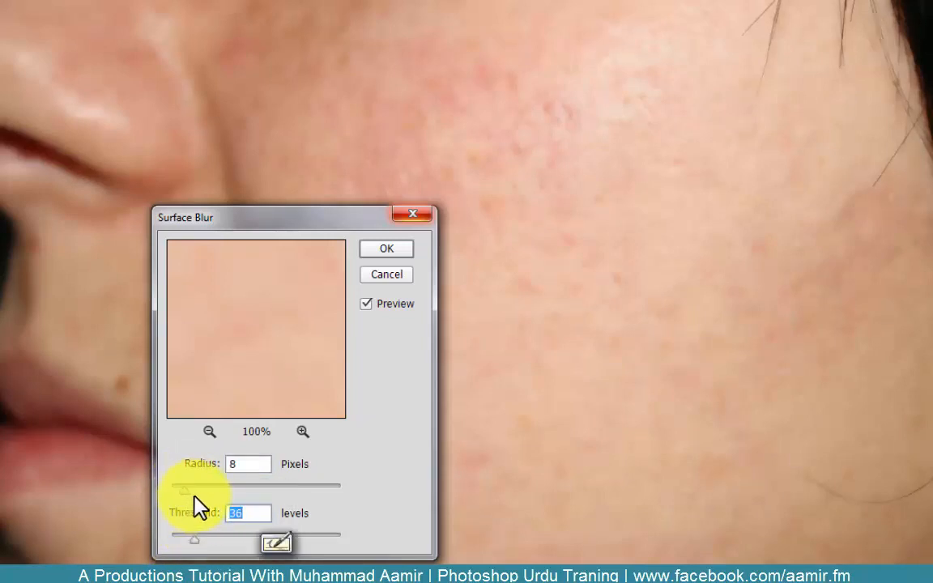
{"action": "left_click_drag", "start_coordinate": [196, 535], "coordinate": [199, 536]}
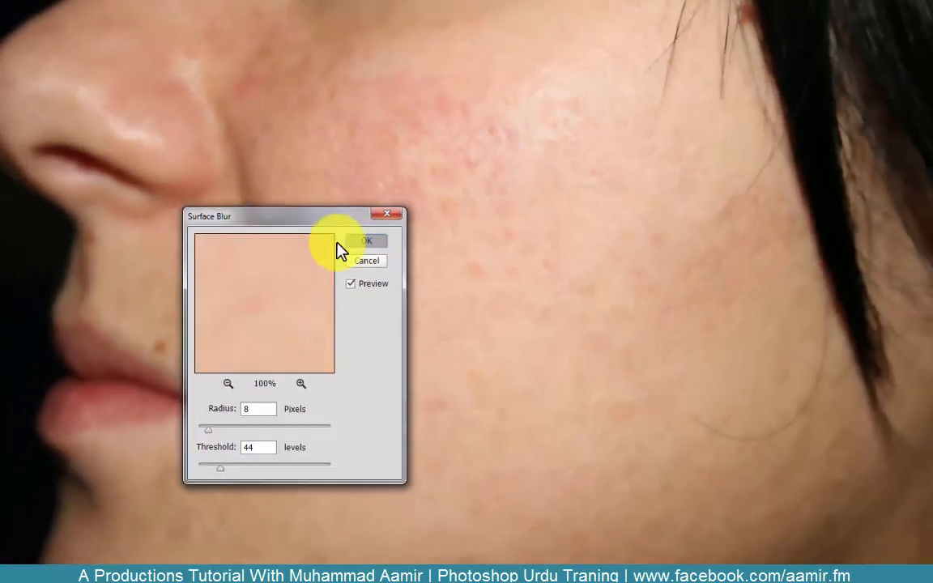
{"action": "left_click", "coordinate": [385, 249]}
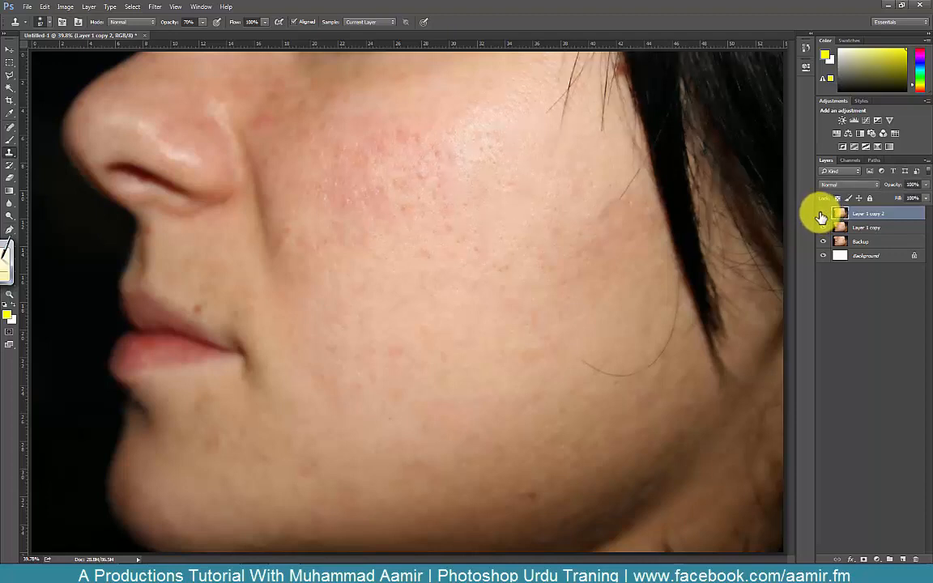
Toggle the visibility of Layer 1 copy 2 to compare the skin with and without the Surface Blur.
{"action": "left_click", "coordinate": [821, 217]}
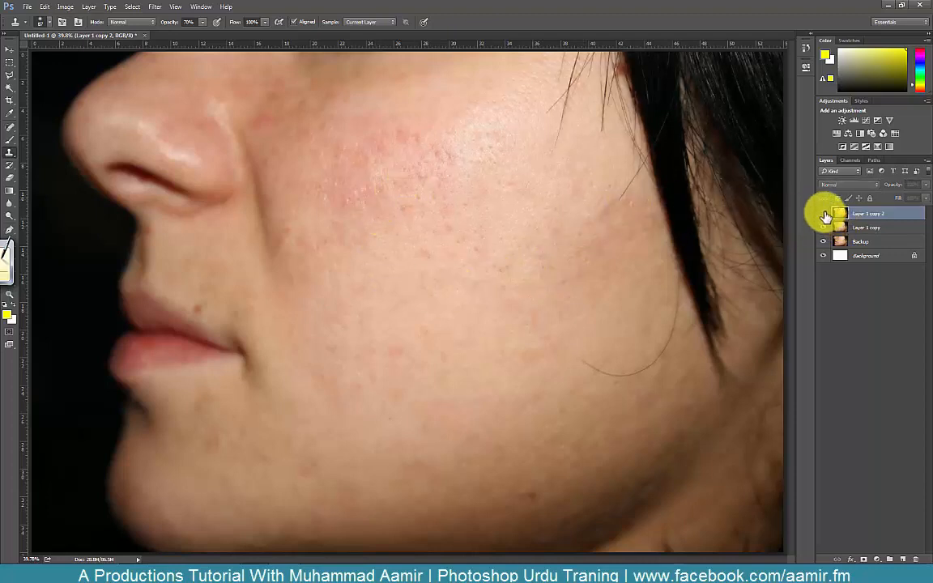
{"action": "left_click", "coordinate": [823, 216]}
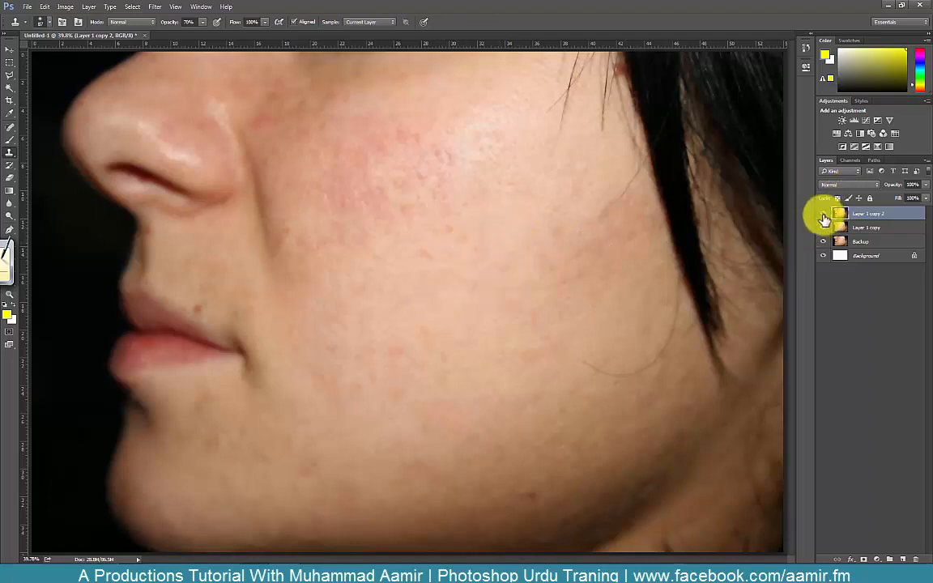
{"action": "left_click", "coordinate": [824, 216]}
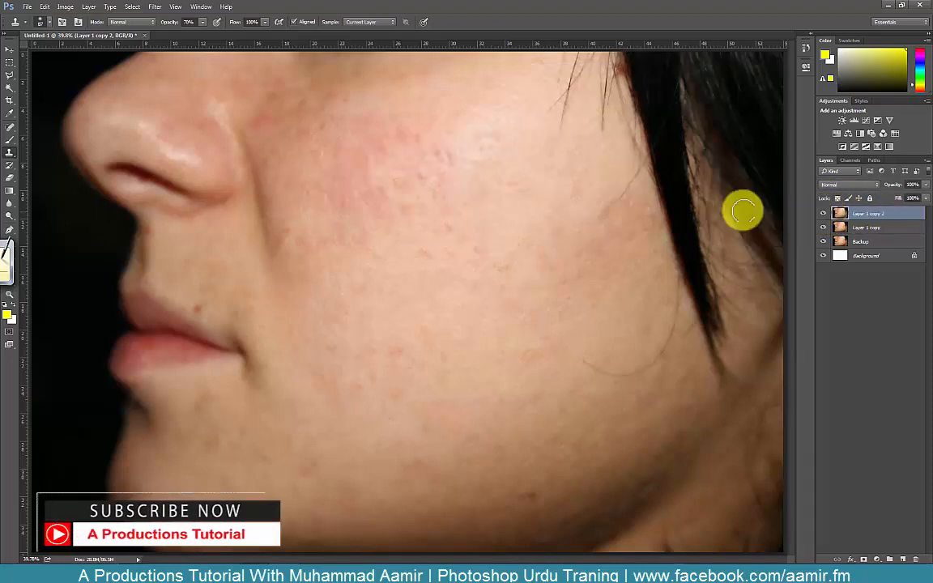
Add a layer mask to Layer 1 copy 2 and paint the hair area black on it, temporarily hiding the retouched layers beneath.
{"action": "left_click", "coordinate": [710, 203], "text": "ctrl"}
{"action": "left_click_drag", "start_coordinate": [710, 207], "coordinate": [521, 352]}
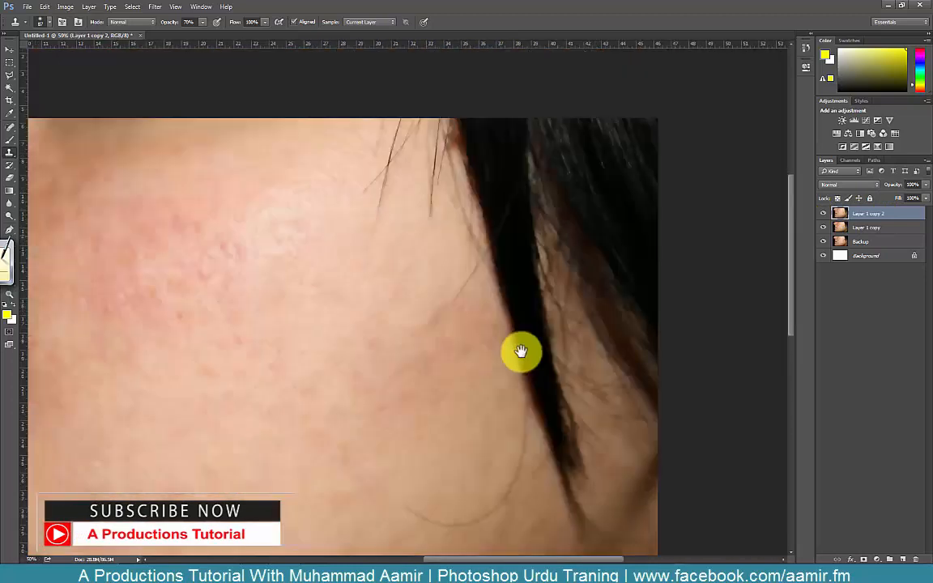
{"action": "left_click", "coordinate": [545, 275], "text": "alt"}
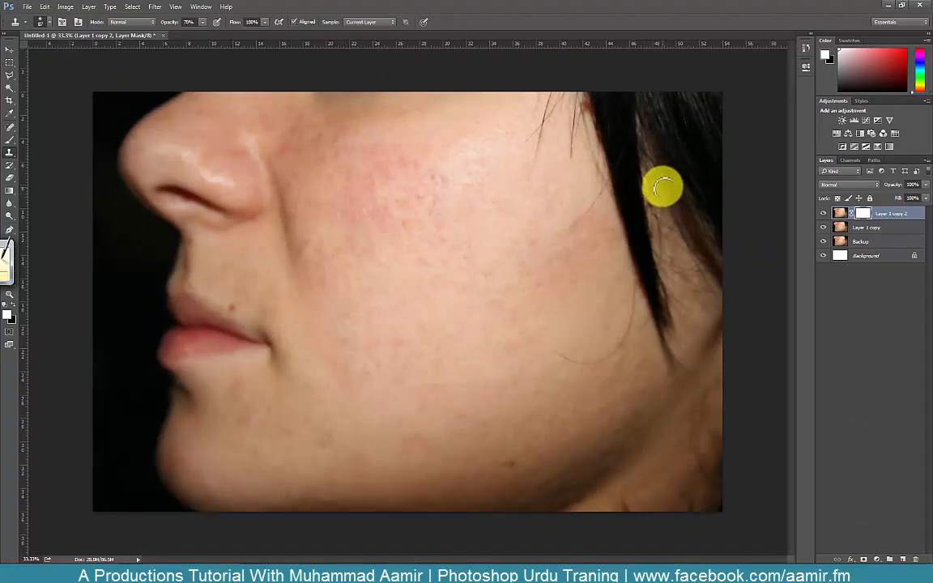
{"action": "key", "text": "b"}
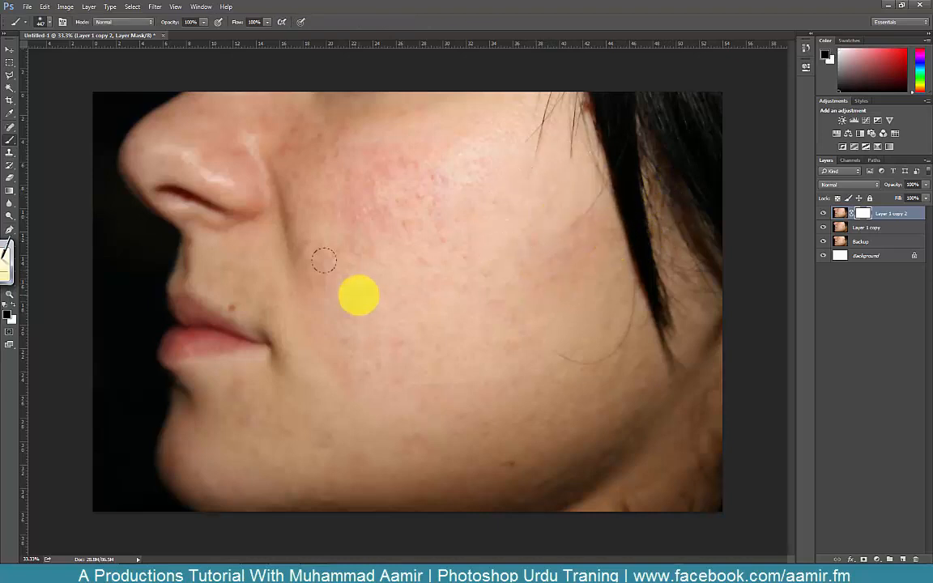
{"action": "left_click", "coordinate": [4, 322]}
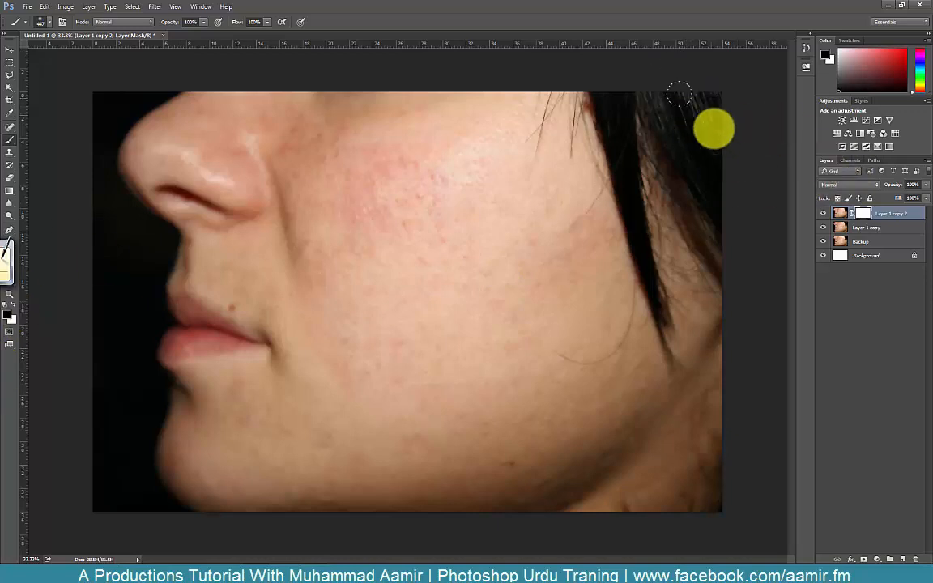
{"action": "left_click", "coordinate": [823, 241]}
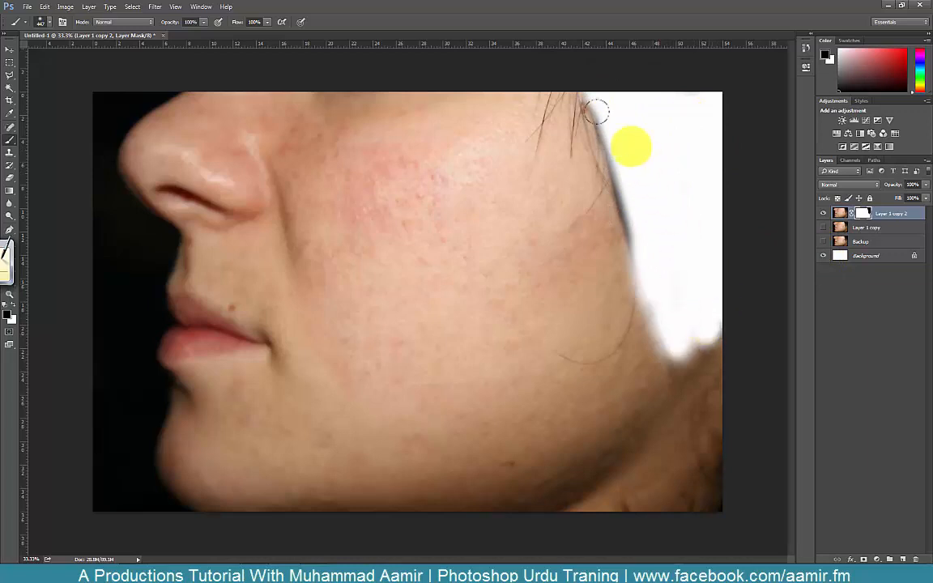
{"action": "mouse_move", "coordinate": [579, 87]}
{"action": "left_mouse_down"}
{"action": "mouse_move", "coordinate": [639, 247]}
{"action": "mouse_move", "coordinate": [596, 166]}
{"action": "left_mouse_up"}
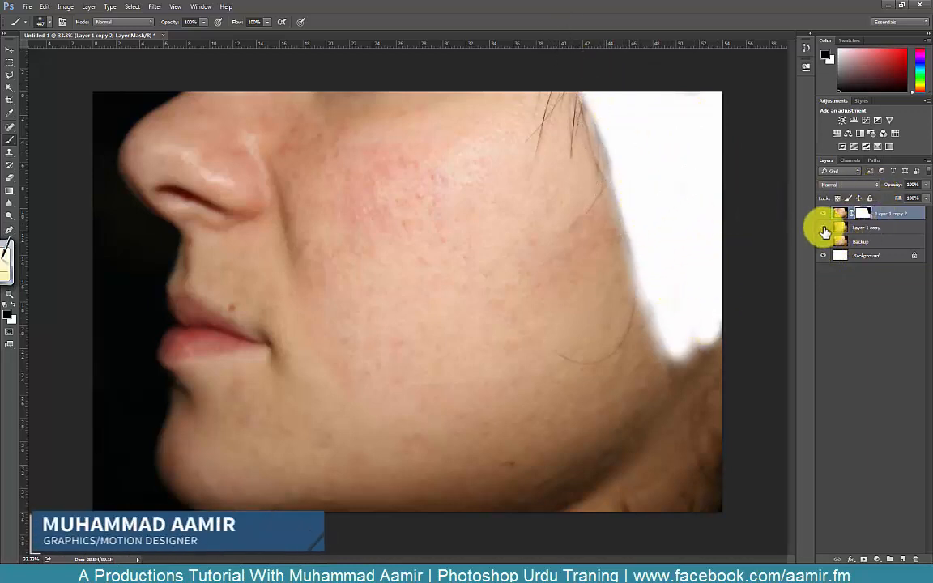
{"action": "left_click", "coordinate": [824, 228]}
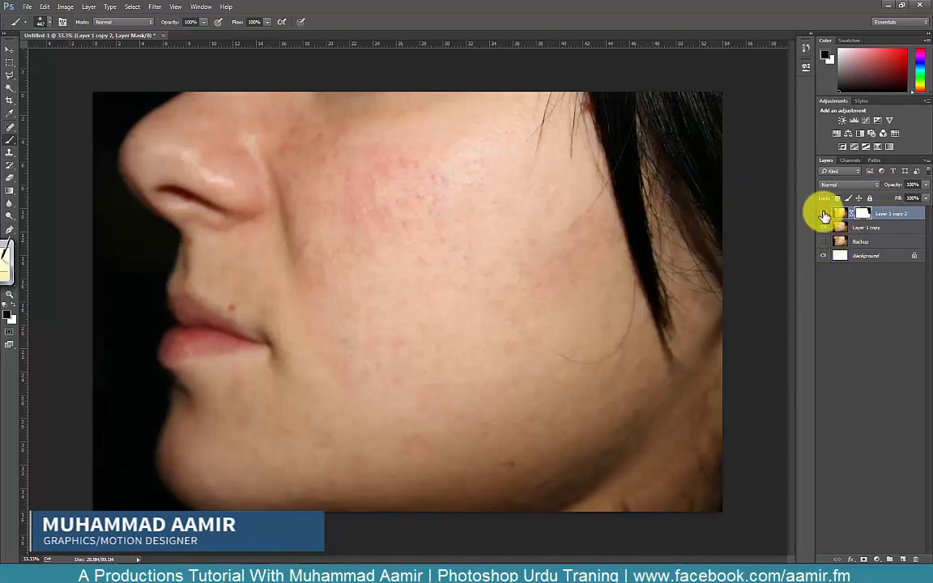
Duplicate Layer 1 copy and place the duplicate above the masked Surface Blur layer.
{"action": "left_click", "coordinate": [865, 229]}
{"action": "key", "text": "ctrl+j"}
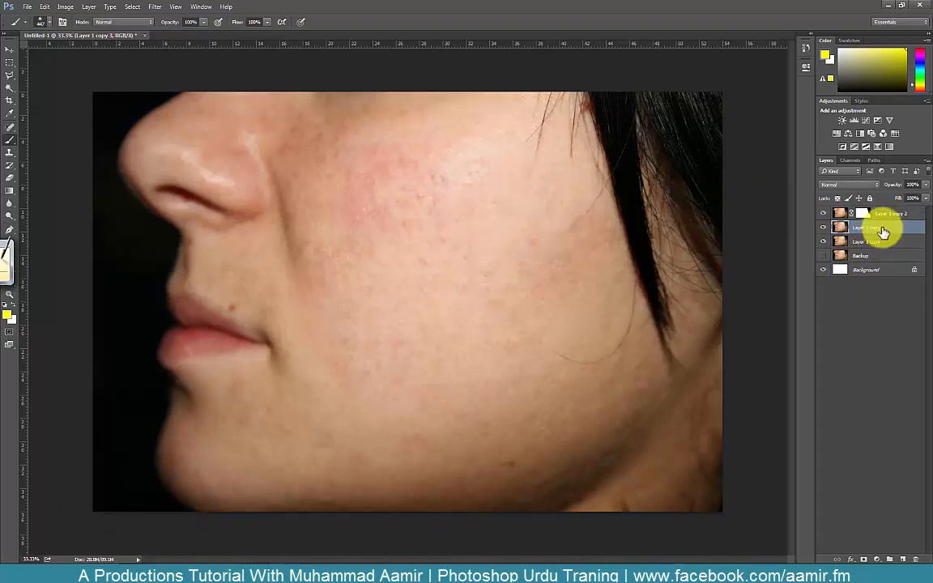
{"action": "key", "text": "ctrl+z"}
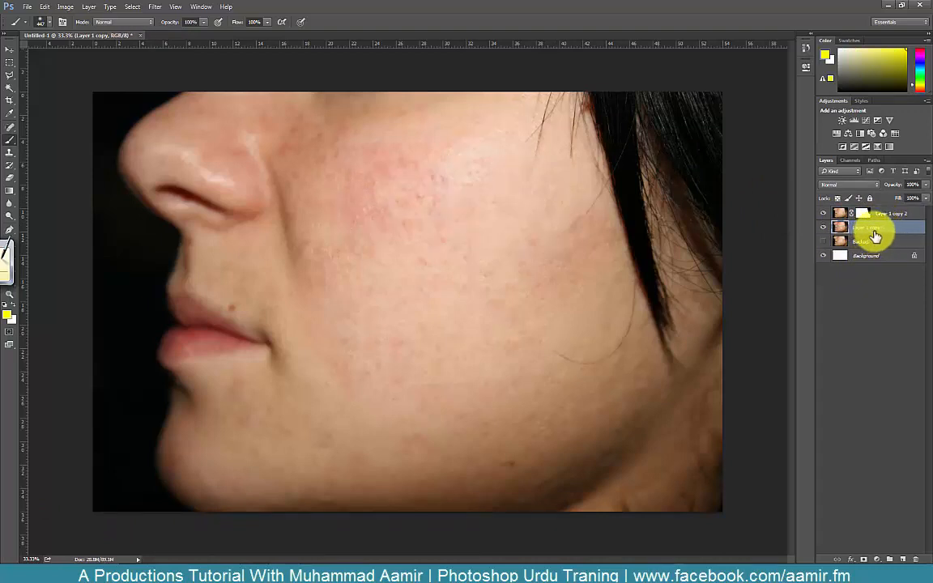
{"action": "key", "text": "ctrl+j"}
{"action": "mouse_move", "coordinate": [883, 229]}
{"action": "left_mouse_down"}
{"action": "mouse_move", "coordinate": [883, 215]}
{"action": "mouse_move", "coordinate": [872, 217]}
{"action": "left_mouse_up"}
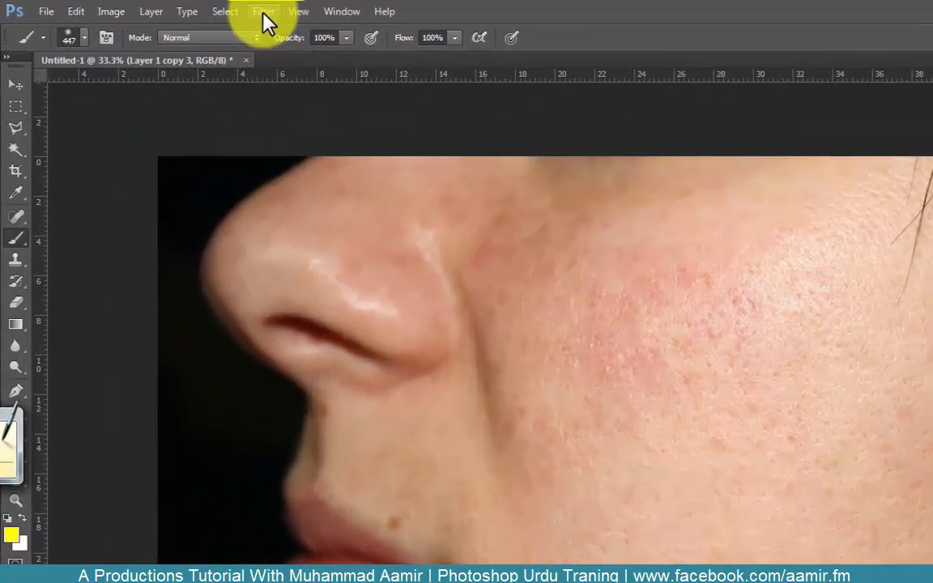
Apply a High Pass filter with a radius of 9.2 pixels to the duplicate and set its blend mode to Overlay.
{"action": "left_click", "coordinate": [155, 6]}
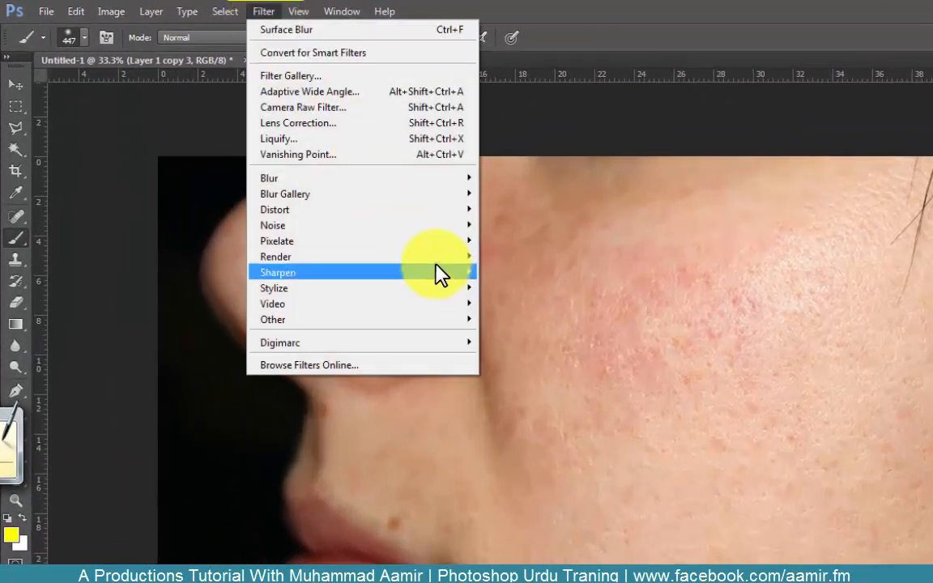
{"action": "mouse_move", "coordinate": [458, 317]}
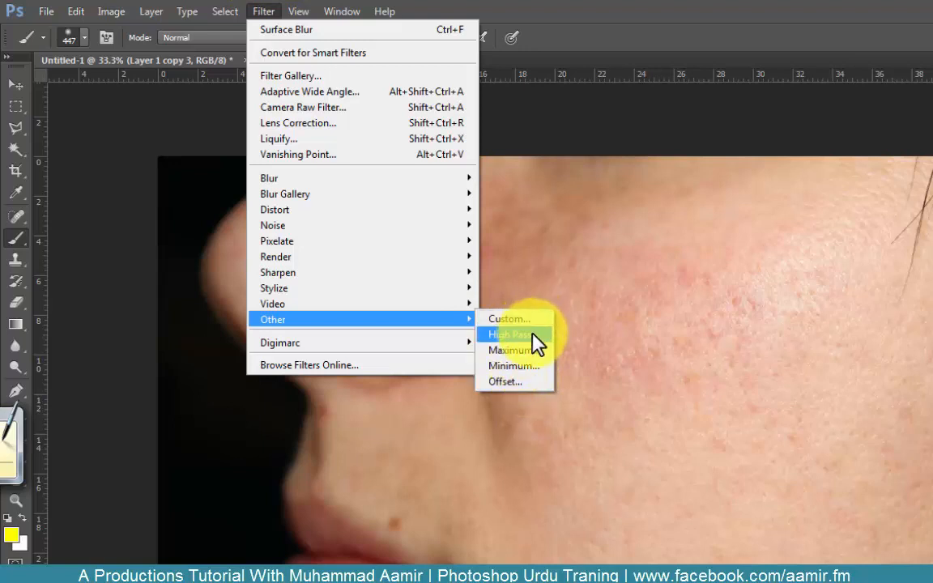
{"action": "left_click", "coordinate": [532, 334]}
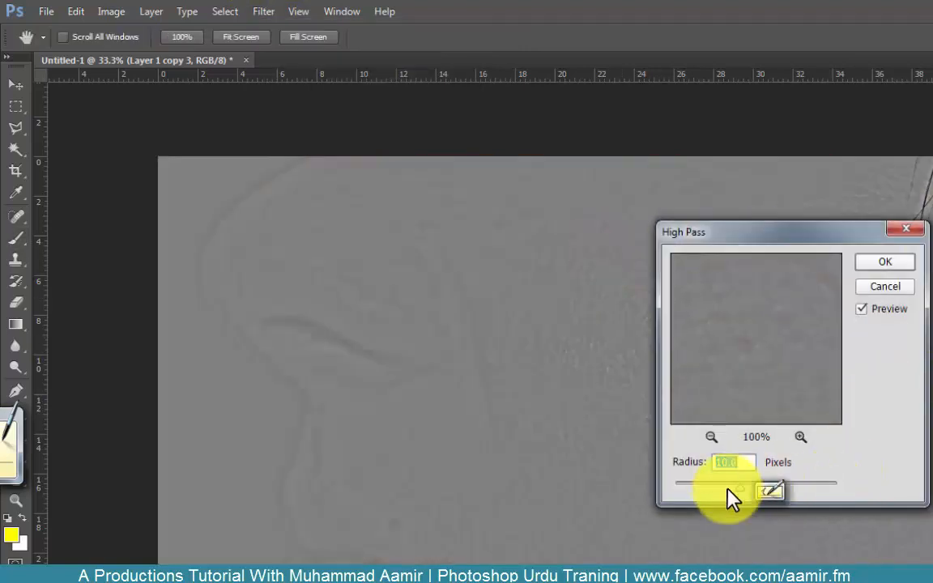
{"action": "left_click_drag", "start_coordinate": [726, 488], "coordinate": [746, 487]}
{"action": "left_click_drag", "start_coordinate": [547, 280], "coordinate": [496, 287]}
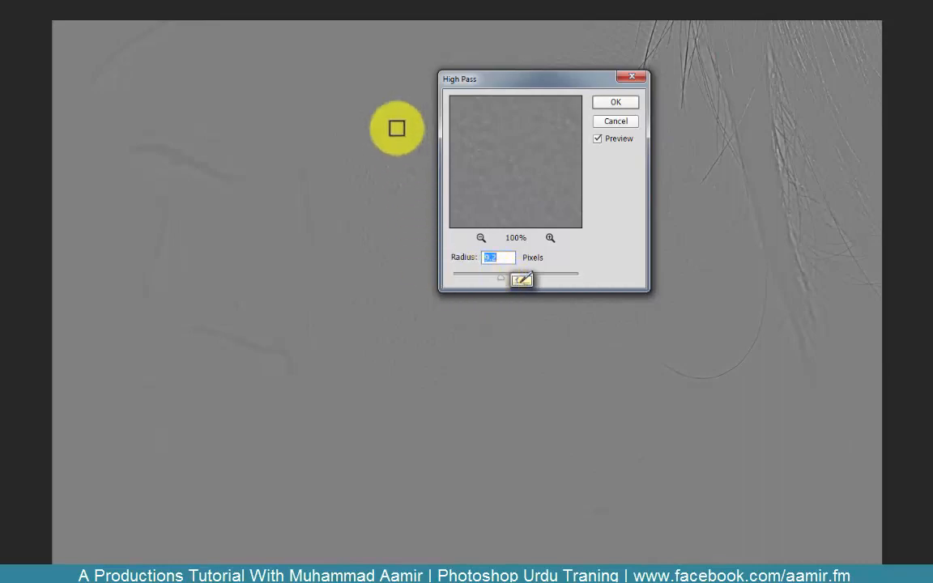
{"action": "left_click_drag", "start_coordinate": [558, 81], "coordinate": [843, 252]}
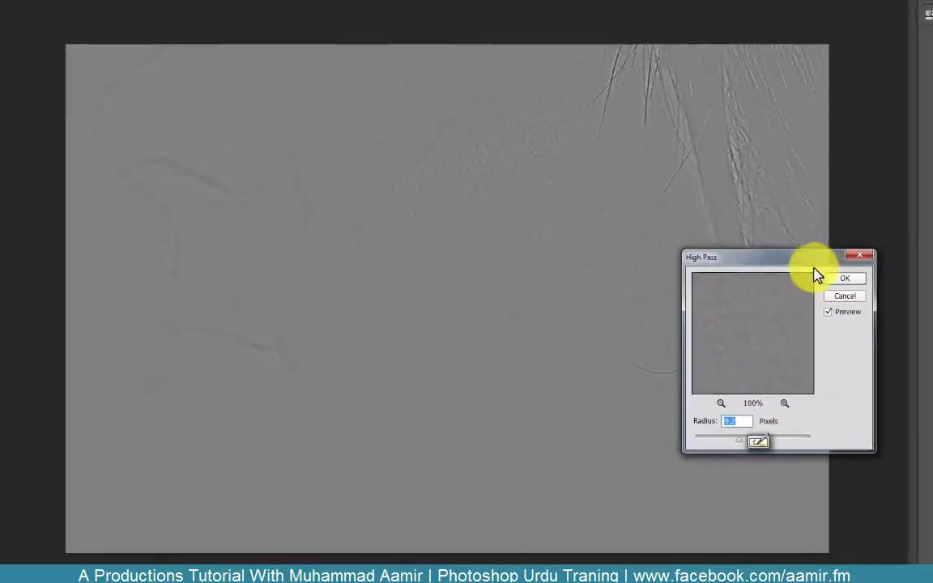
{"action": "left_click", "coordinate": [843, 277]}
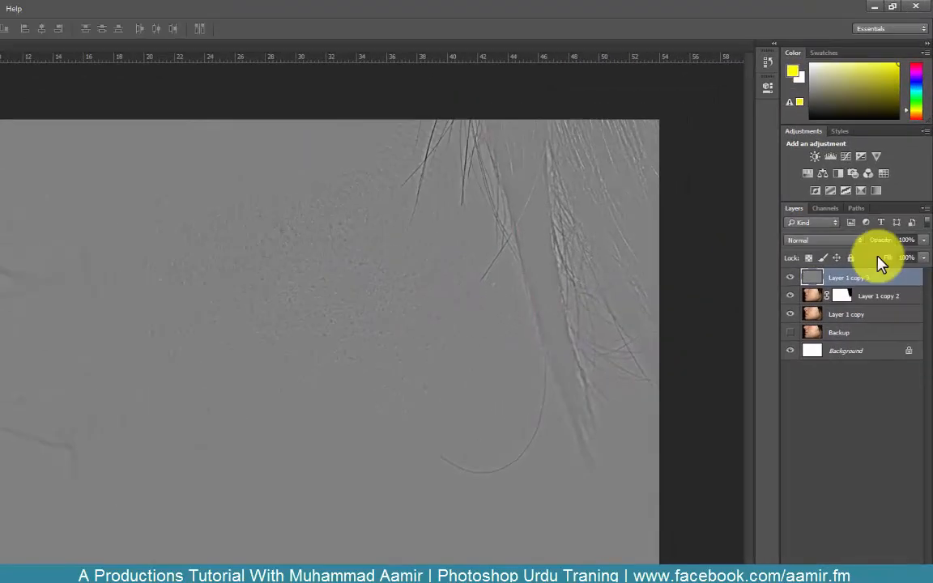
{"action": "left_click", "coordinate": [846, 196]}
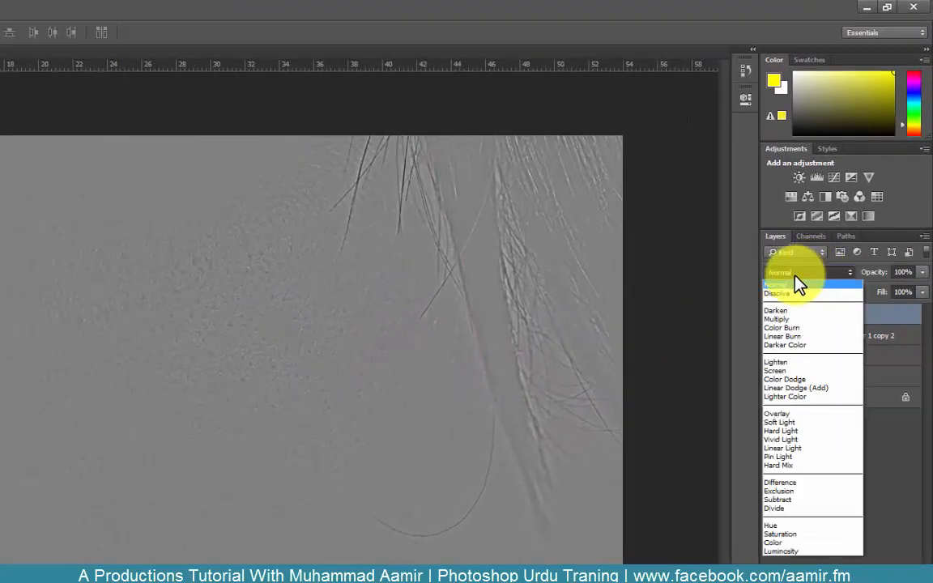
{"action": "left_click", "coordinate": [801, 415]}
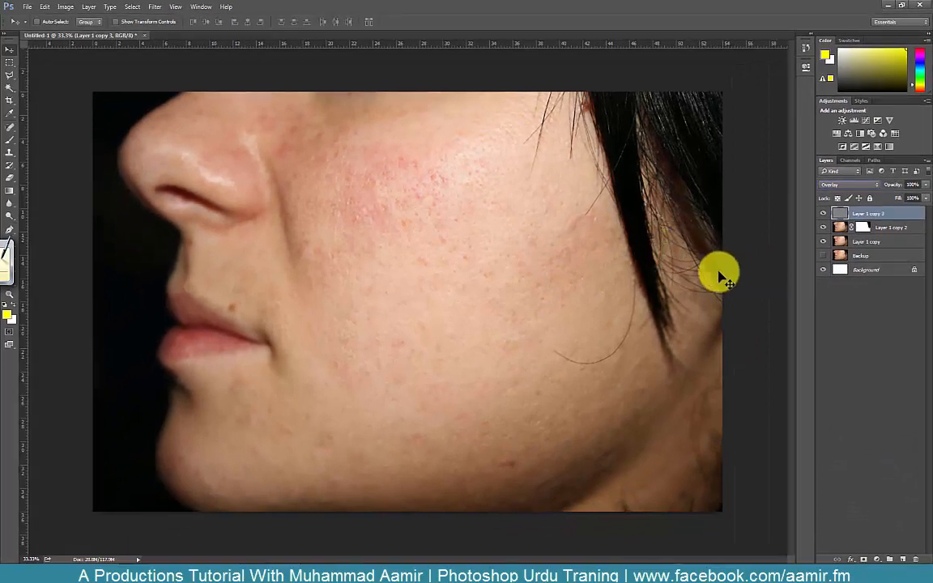
Toggle the visibility of the High Pass layer to compare the cheek's skin texture up close with and without it.
{"action": "left_click", "coordinate": [491, 277]}
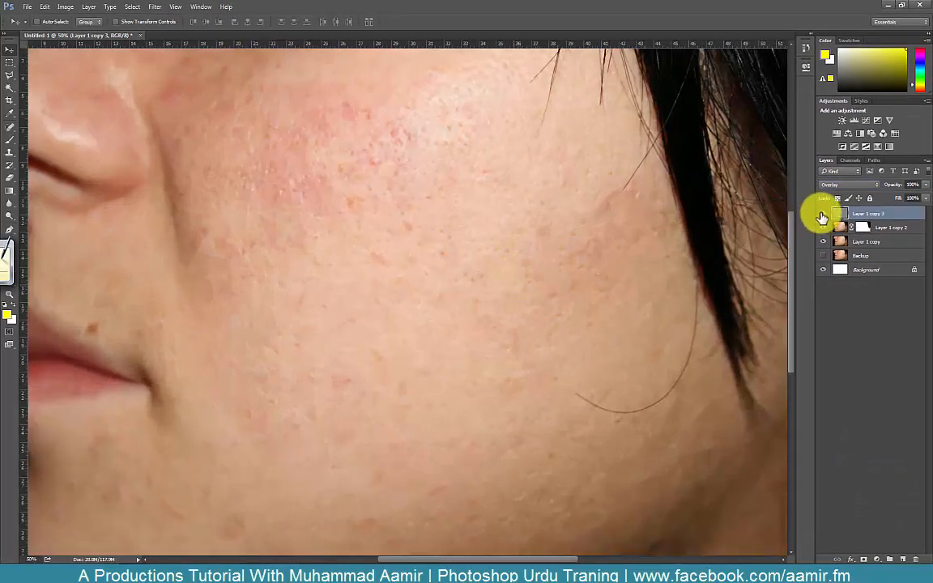
{"action": "left_click", "coordinate": [824, 215]}
{"action": "left_click", "coordinate": [823, 215]}
{"action": "left_click", "coordinate": [823, 216]}
{"action": "left_click", "coordinate": [824, 215]}
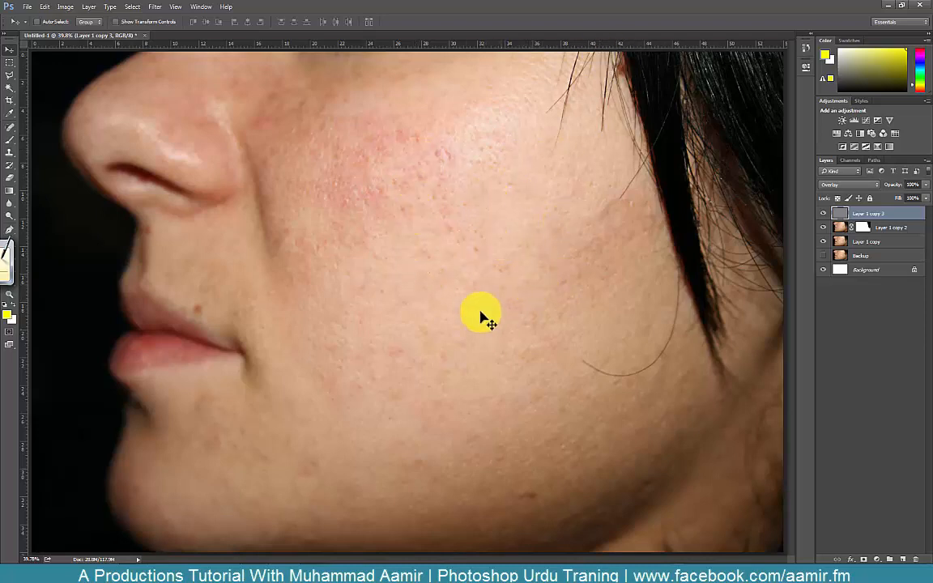
Show only the Backup layer, then reveal the retouched, blurred and High Pass layers in turn to compare the stages.
{"action": "left_click", "coordinate": [824, 256], "text": "alt"}
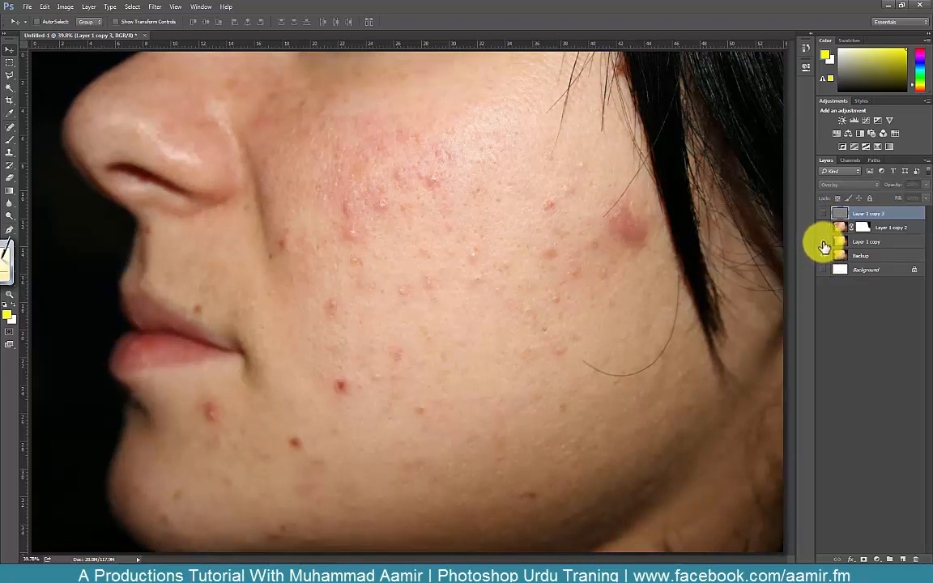
{"action": "left_click", "coordinate": [824, 241]}
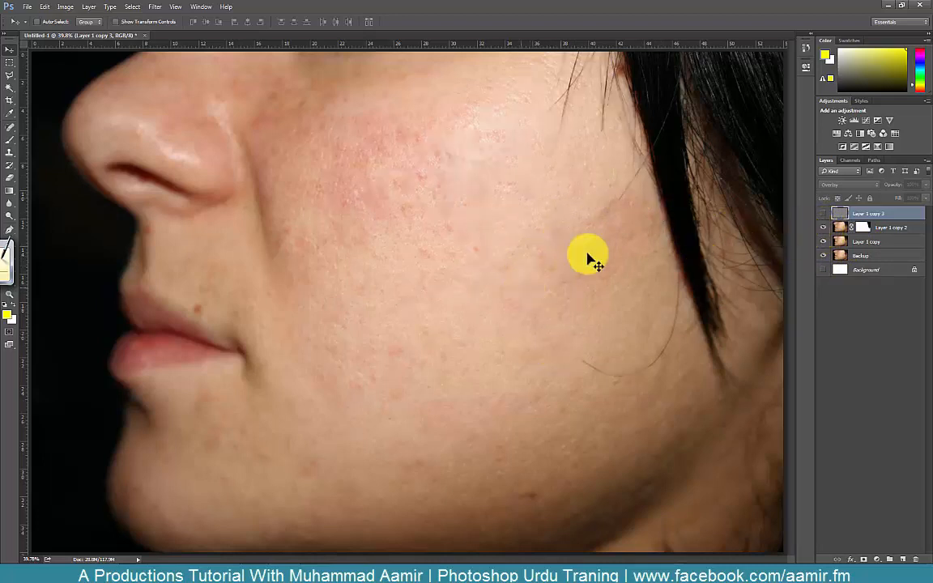
{"action": "left_click", "coordinate": [828, 213]}
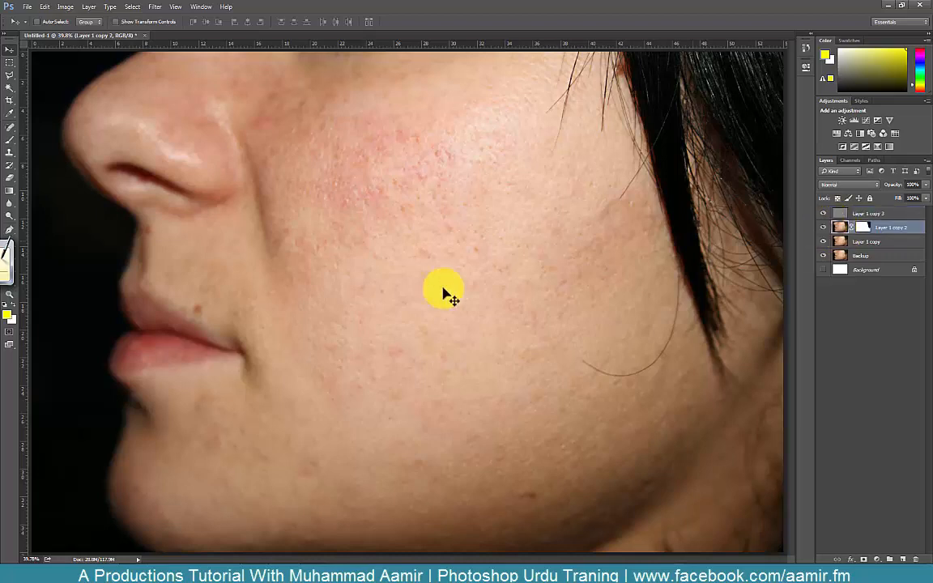
Paint black over the lips on the mask of Layer 1 copy 2, then select the High Pass layer with the Move tool active.
{"action": "left_click", "coordinate": [861, 231]}
{"action": "left_click", "coordinate": [861, 230]}
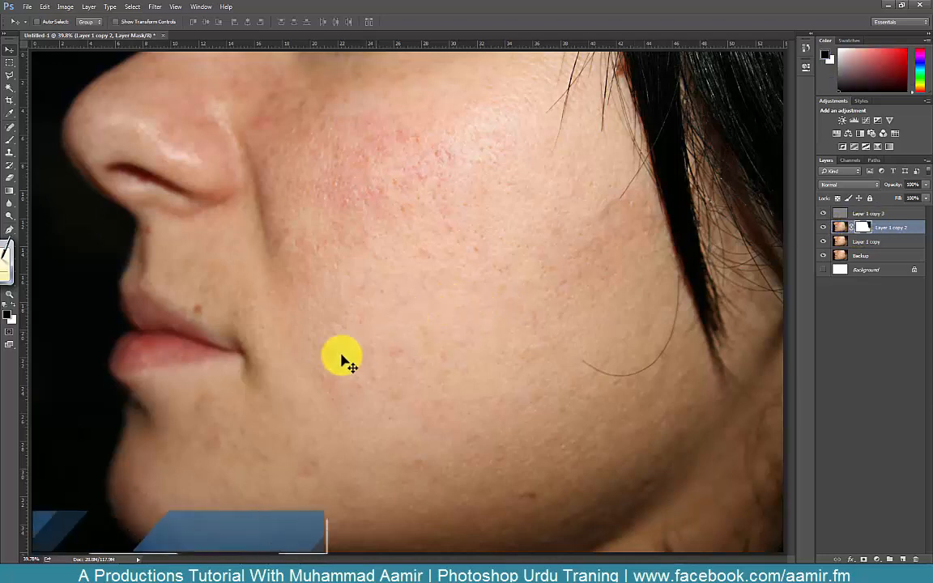
{"action": "key", "text": "b"}
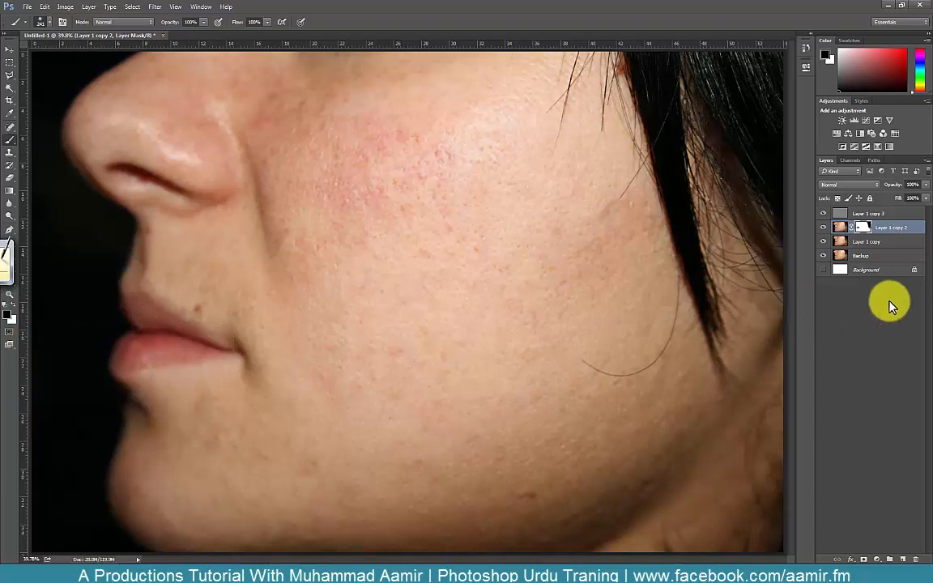
{"action": "left_click", "coordinate": [880, 214]}
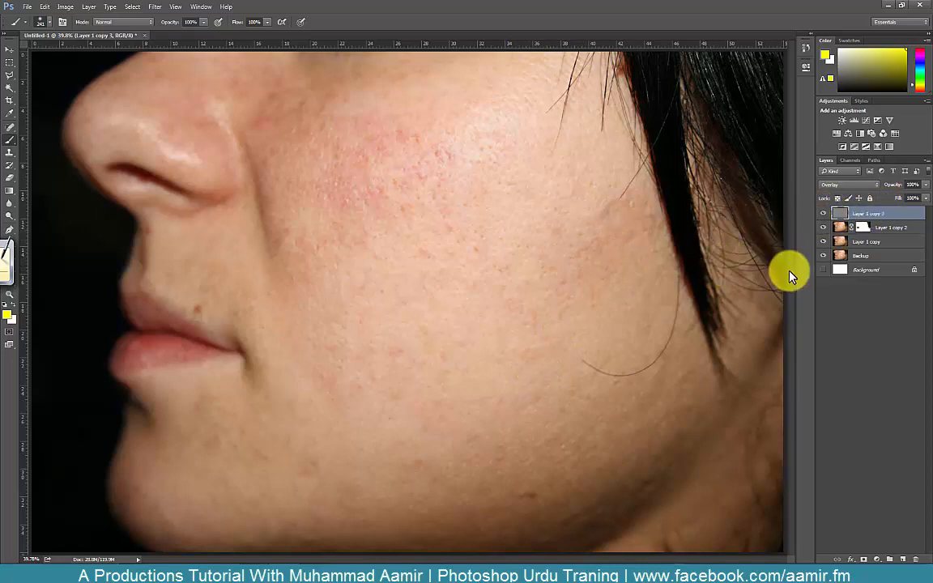
{"action": "key", "text": "v"}
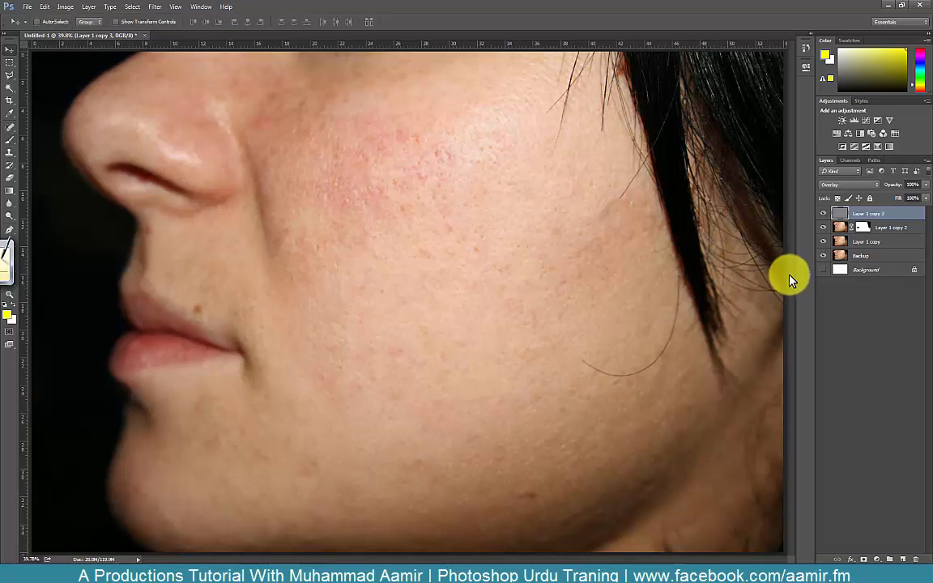